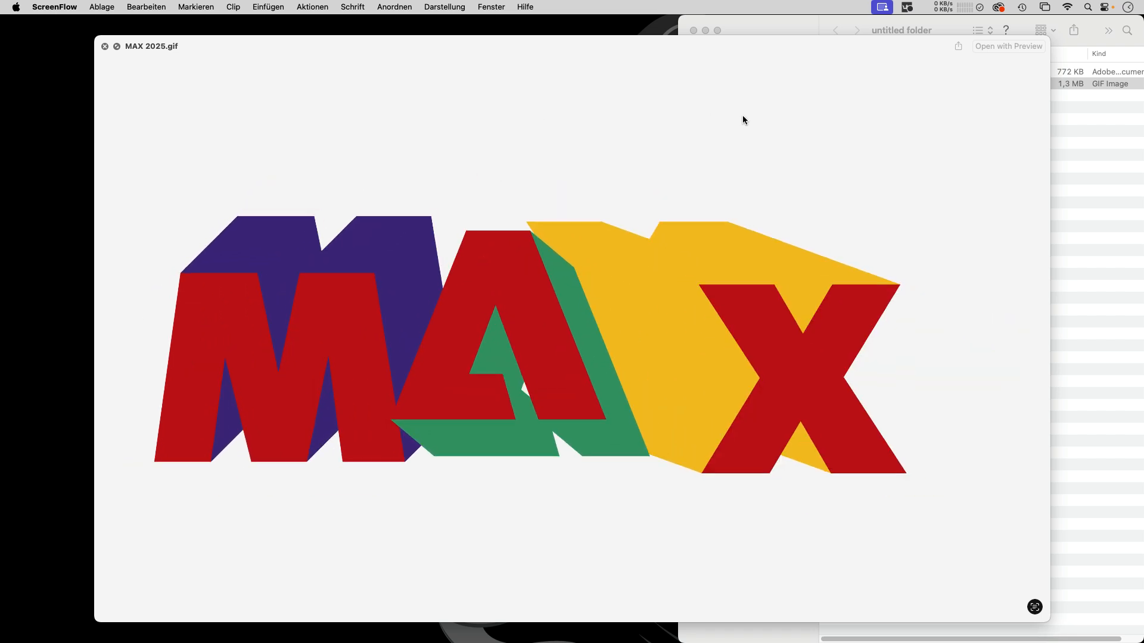
Step: Close the GIF preview and bring up the first artboard of the lower row in MAX 2025.ai in Illustrator
key(space)
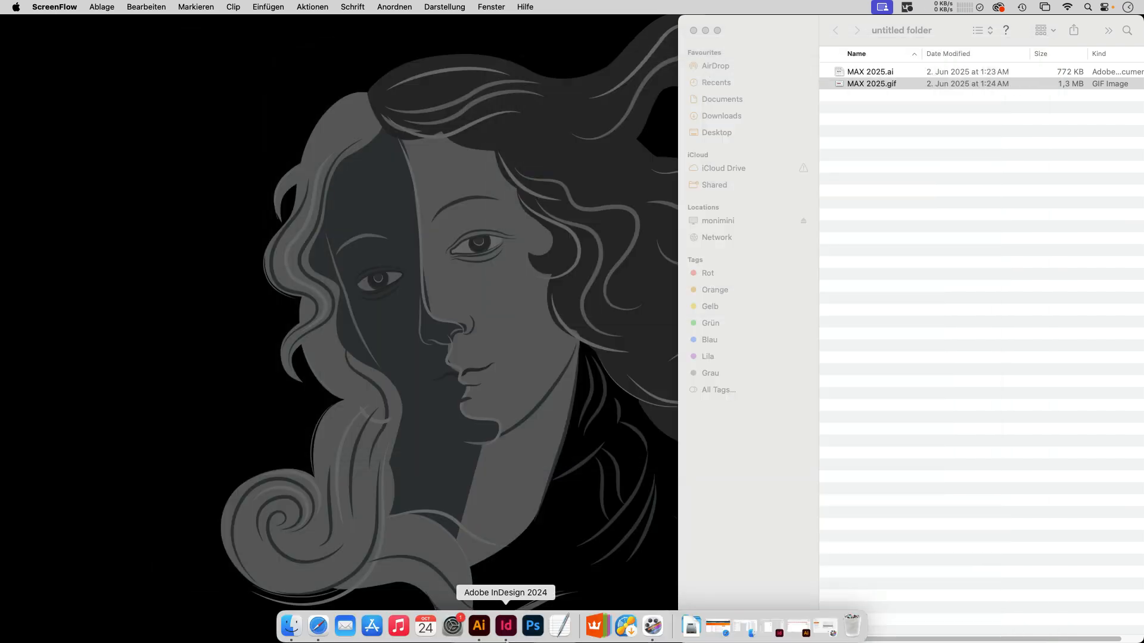
click(491, 631)
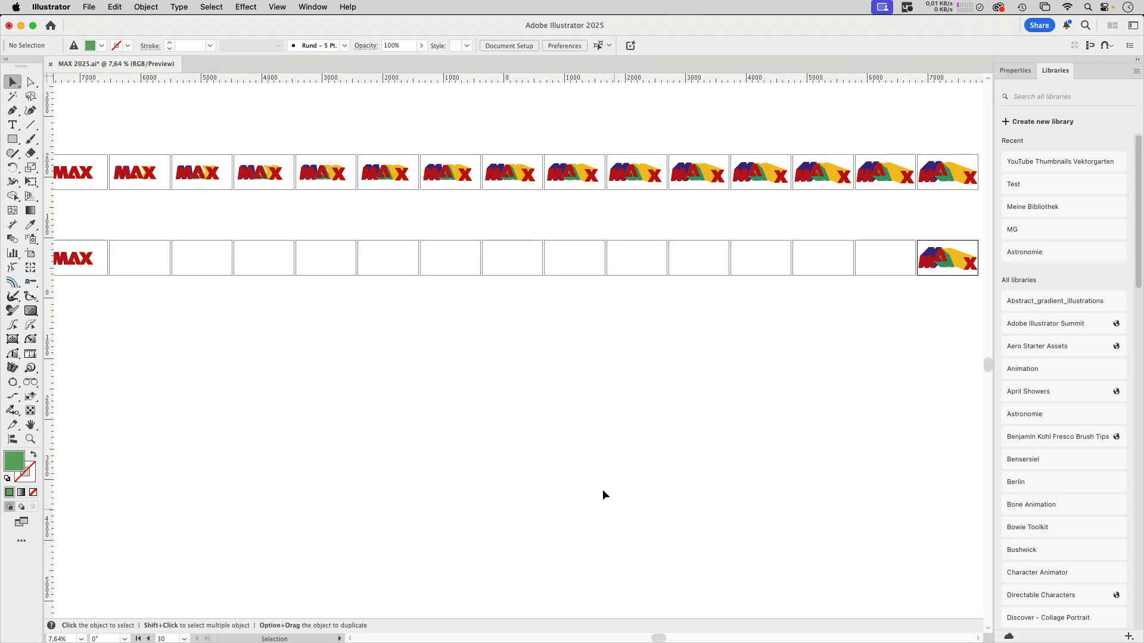
drag(132, 337, 204, 322)
drag(136, 264, 457, 300)
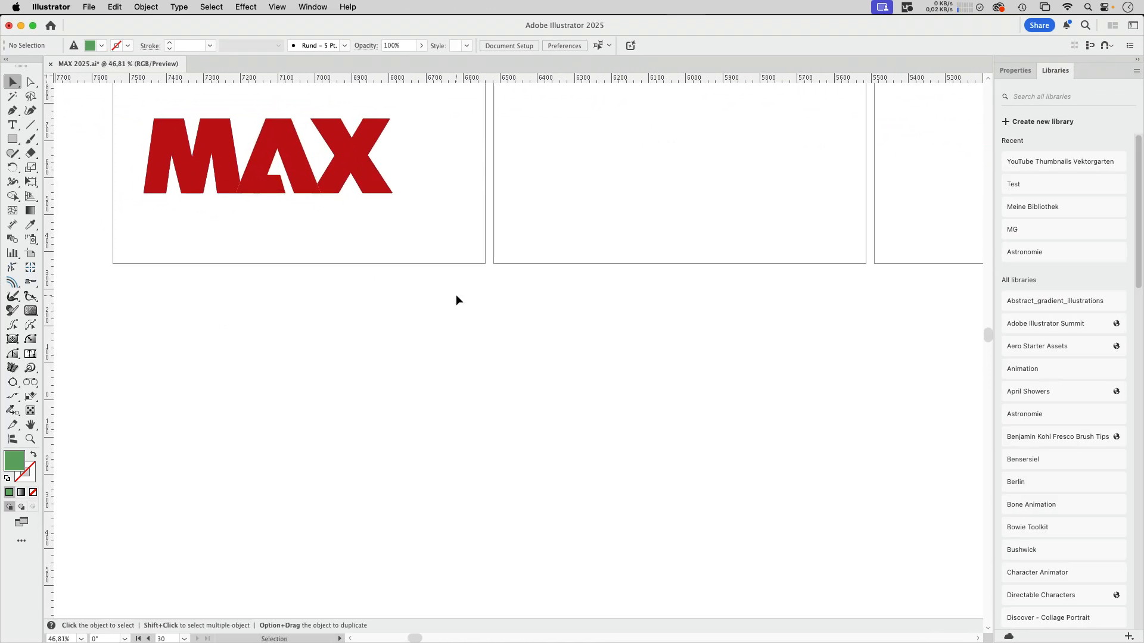
Step: Place a single anchor point with the Pen tool in the empty area below the first MAX artboard
click(12, 110)
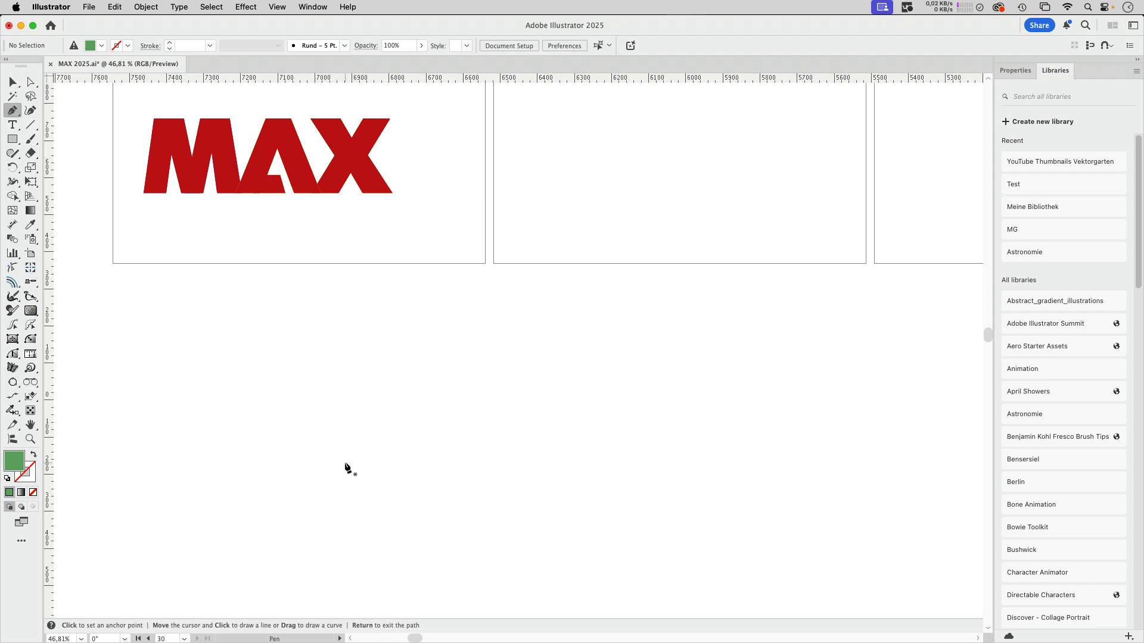
click(345, 463)
click(13, 82)
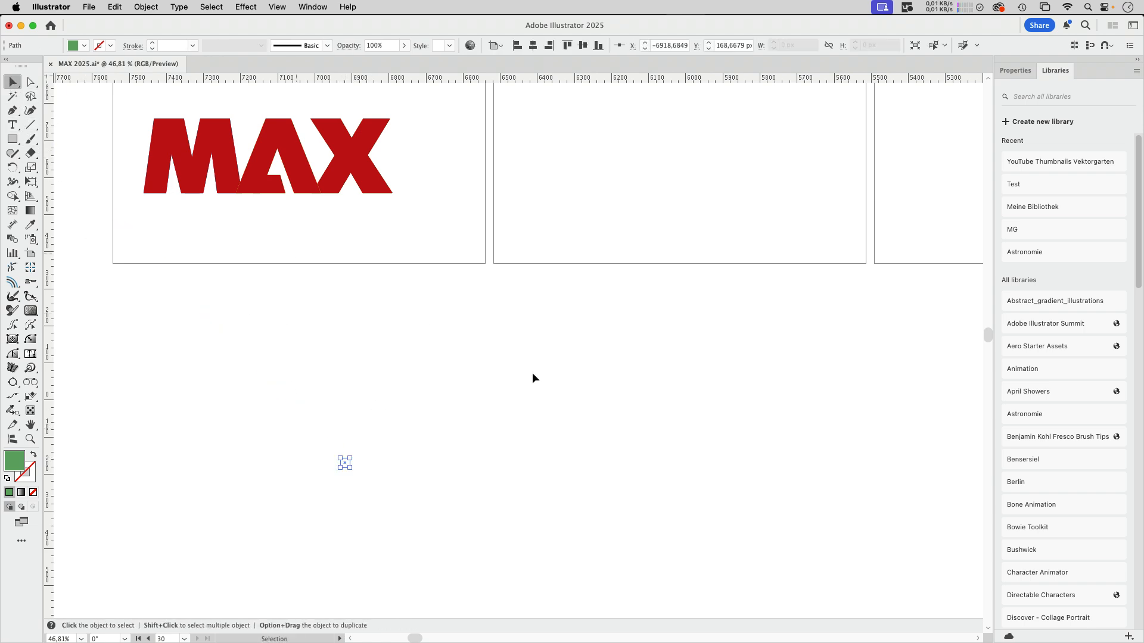
Step: Show the appearance attributes of the single-point path beside the artwork
click(313, 7)
click(358, 239)
drag(458, 383, 597, 252)
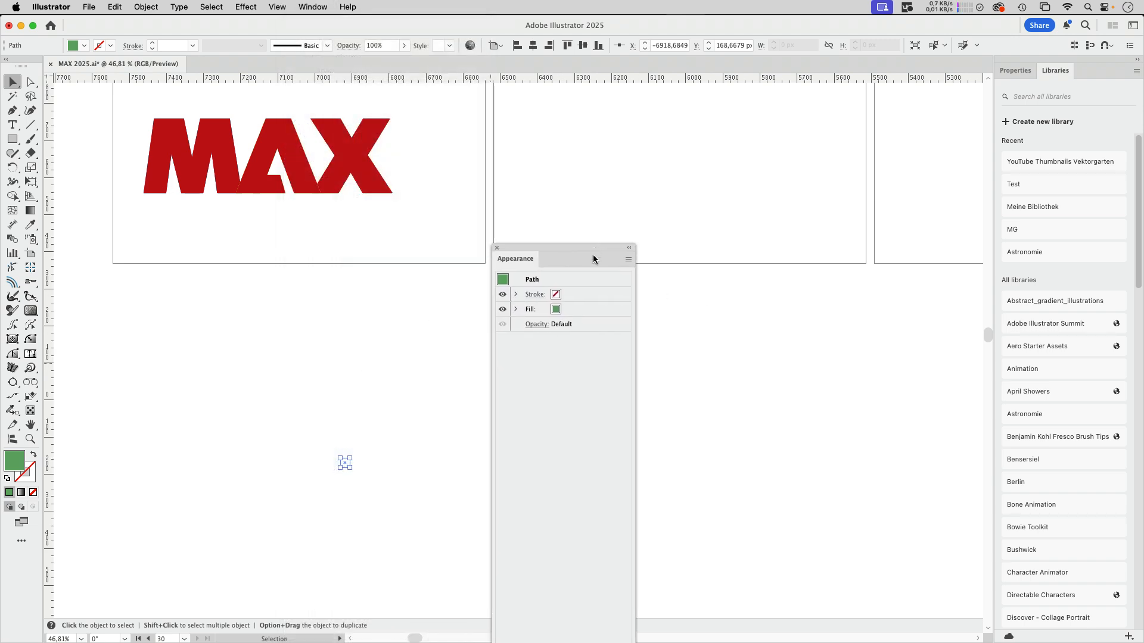
Step: Change the fill colour of the single-point path to the red swatch
click(560, 309)
click(566, 310)
click(470, 393)
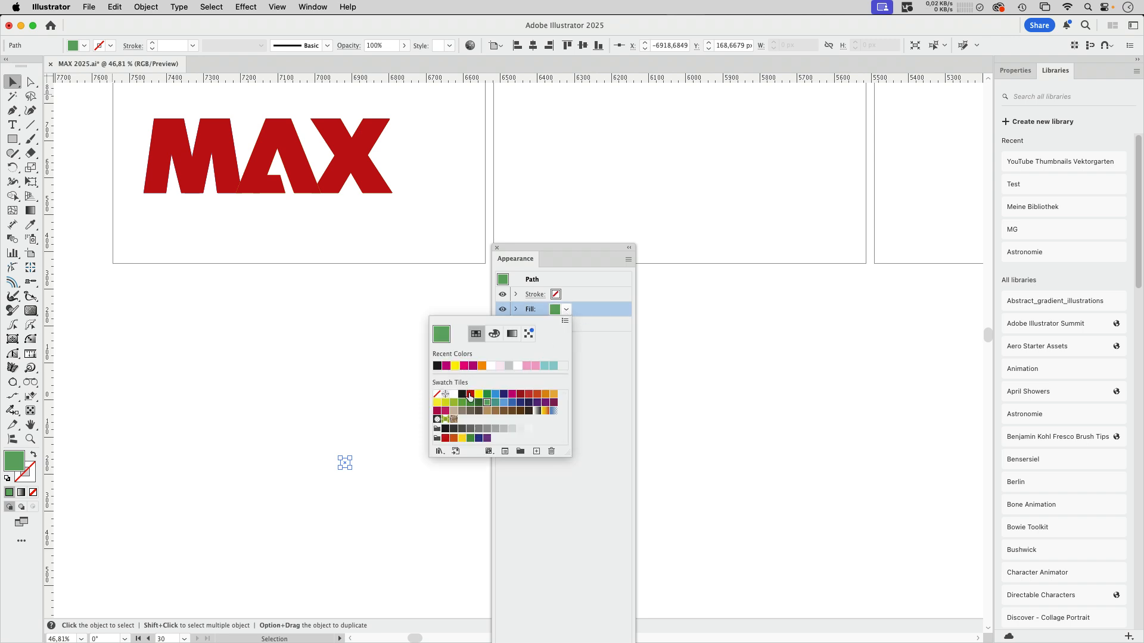
click(625, 325)
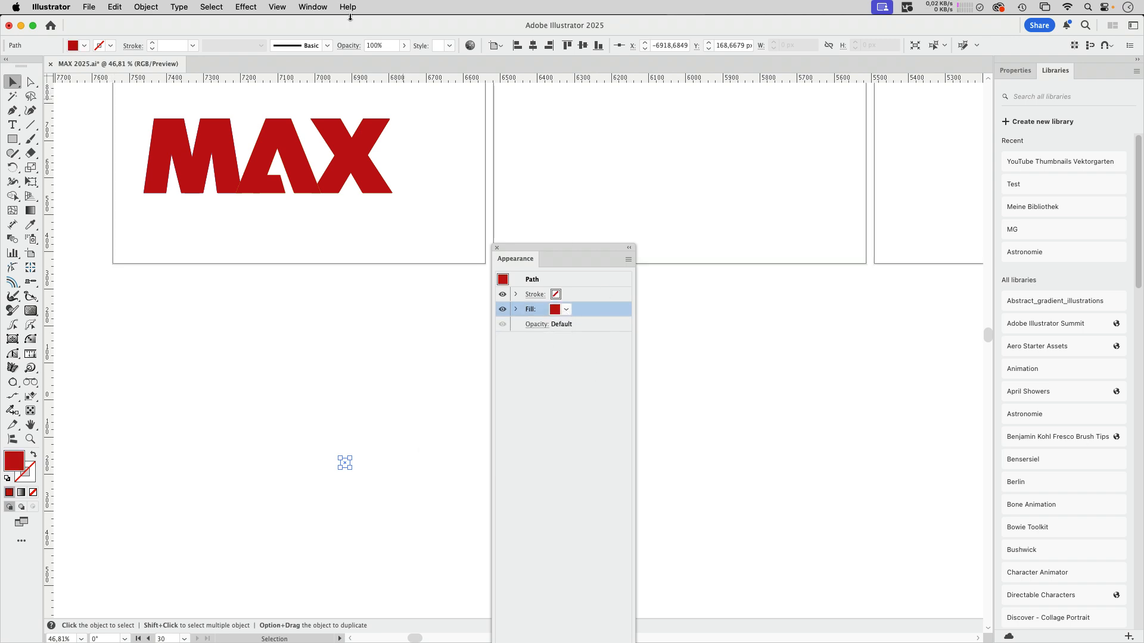
Step: Apply a Convert to Shape effect with Rectangle and Absolute size to the point's red fill
click(246, 7)
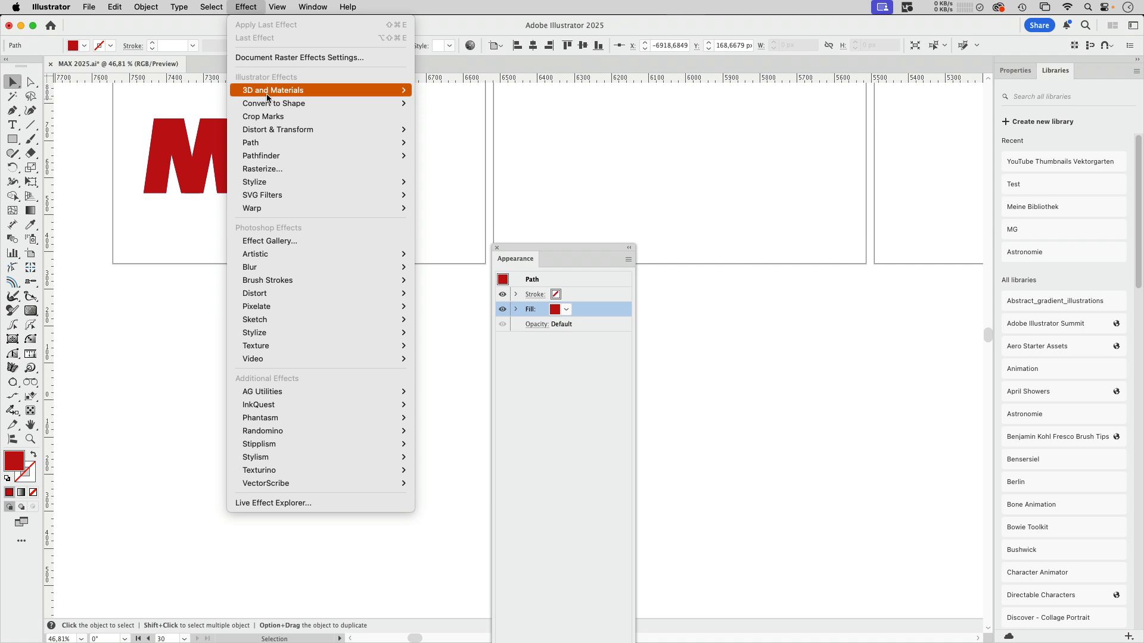
mouse_move(268, 93)
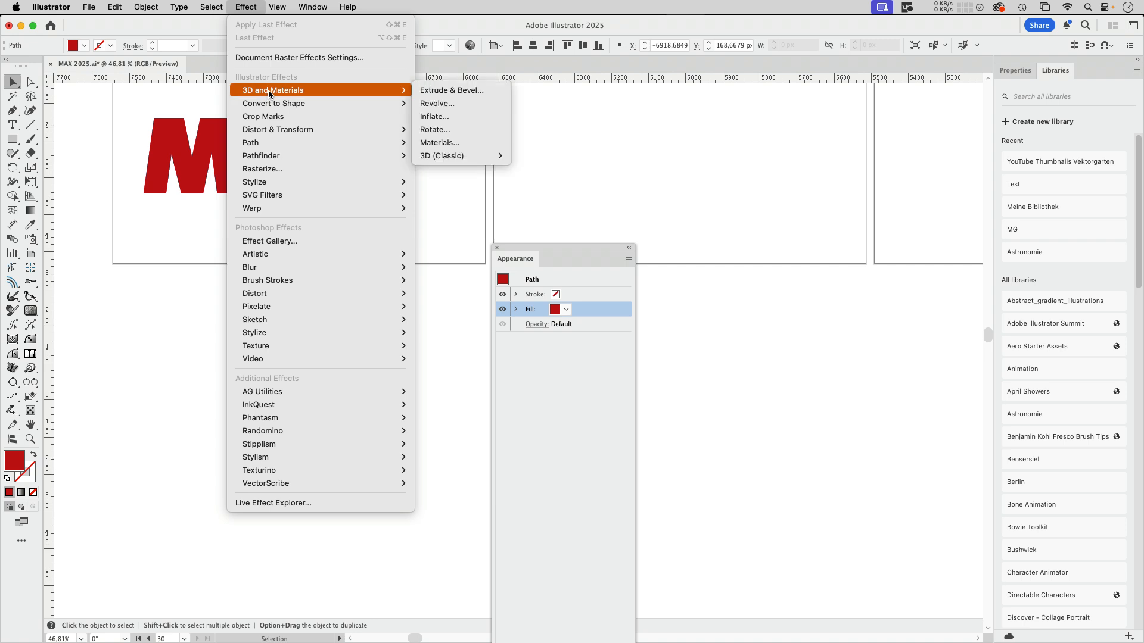
click(440, 103)
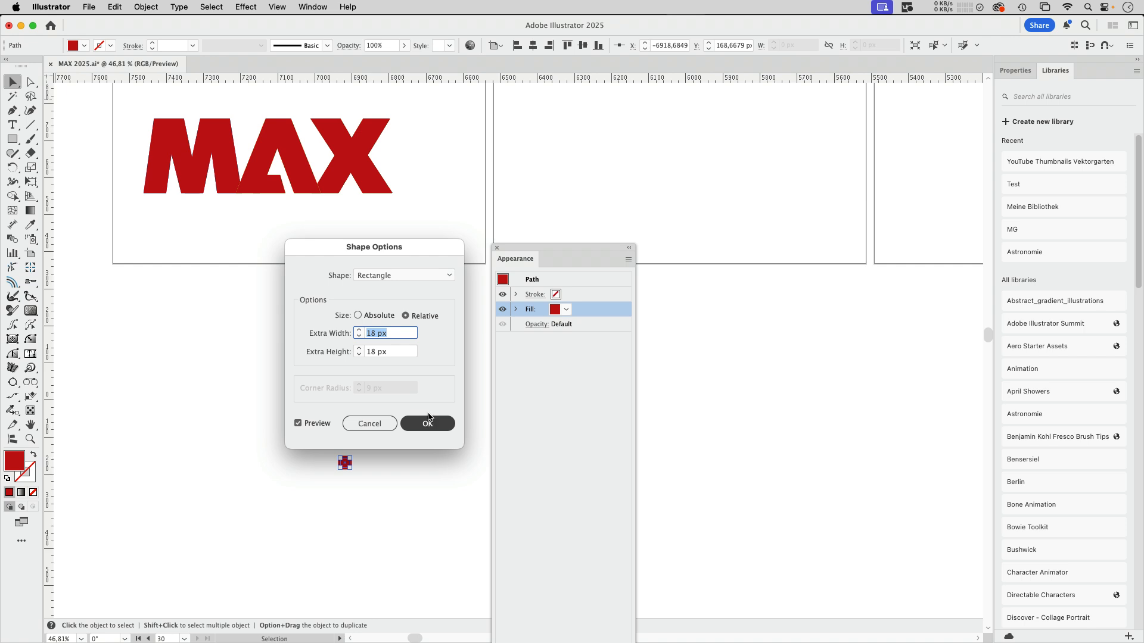
click(381, 316)
click(444, 424)
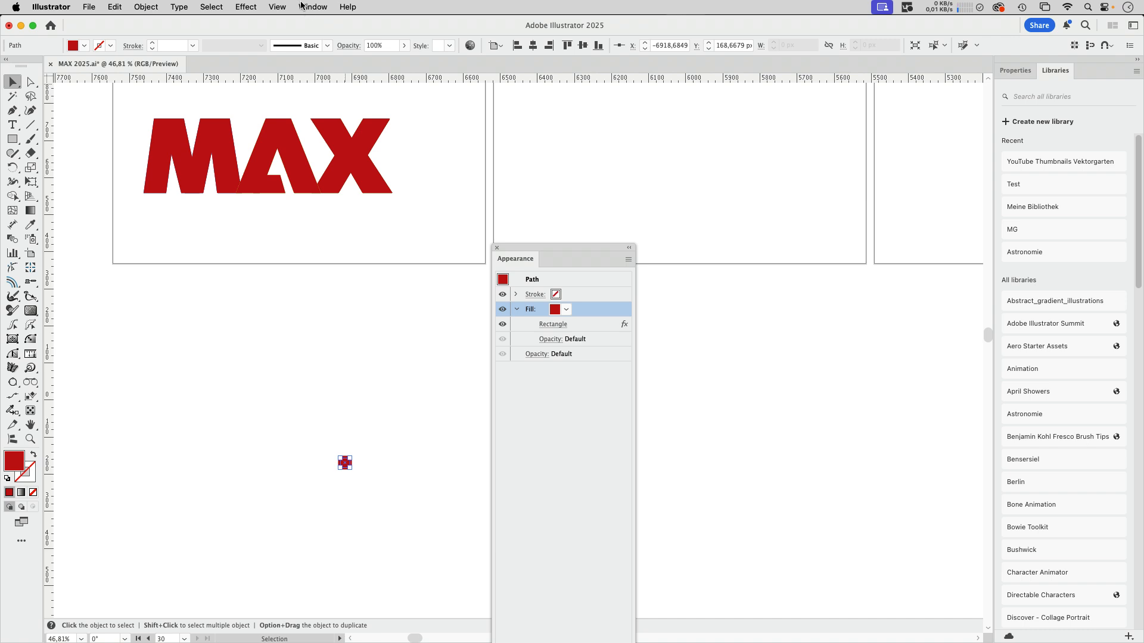
Step: Add a Free Distort effect to the fill, shifting the upper corners rightward to slant the square into a parallelogram
click(247, 7)
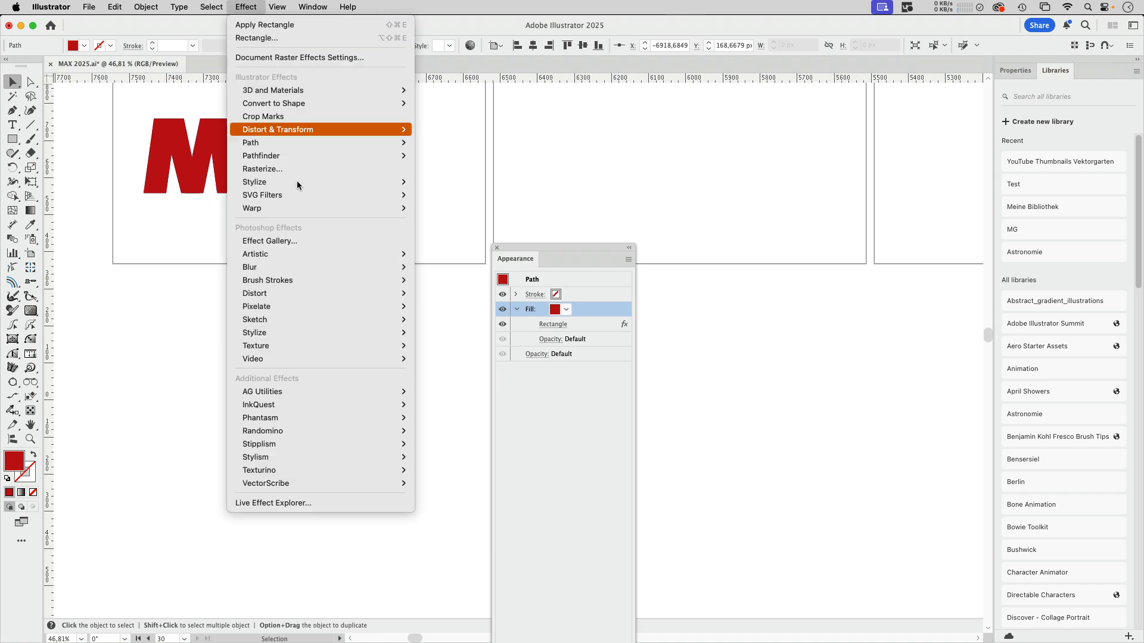
mouse_move(312, 210)
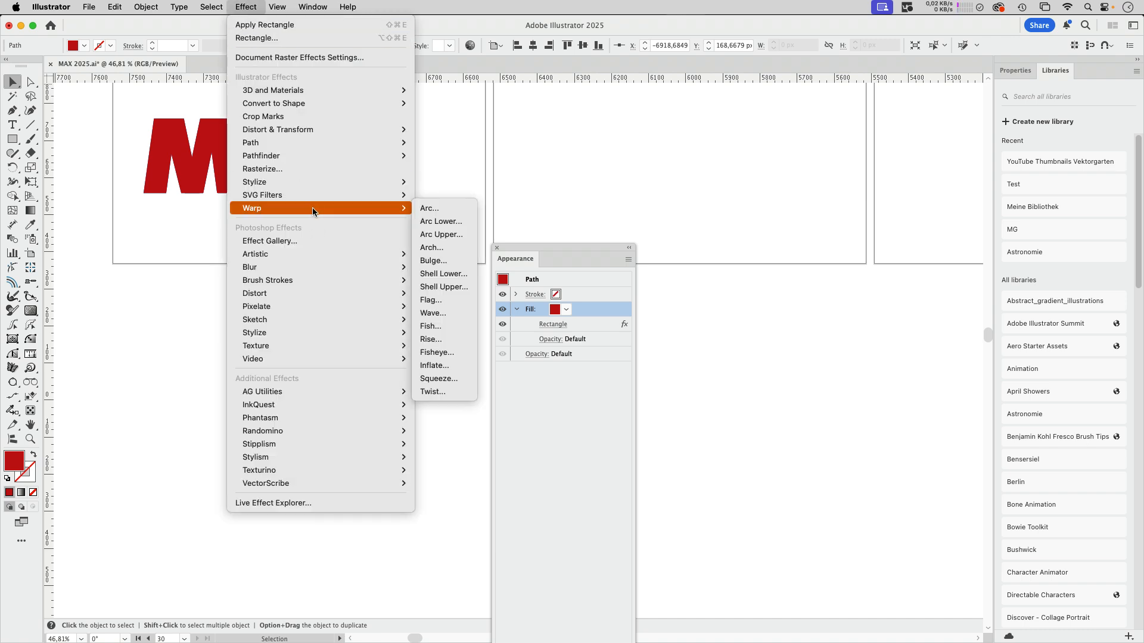
mouse_move(310, 132)
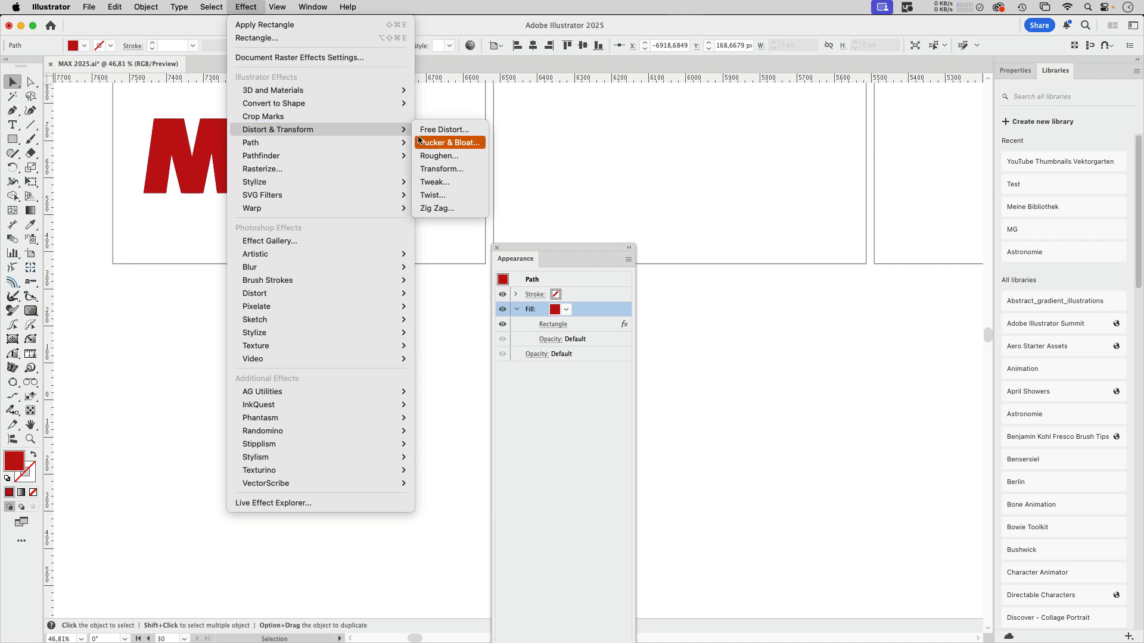
click(444, 129)
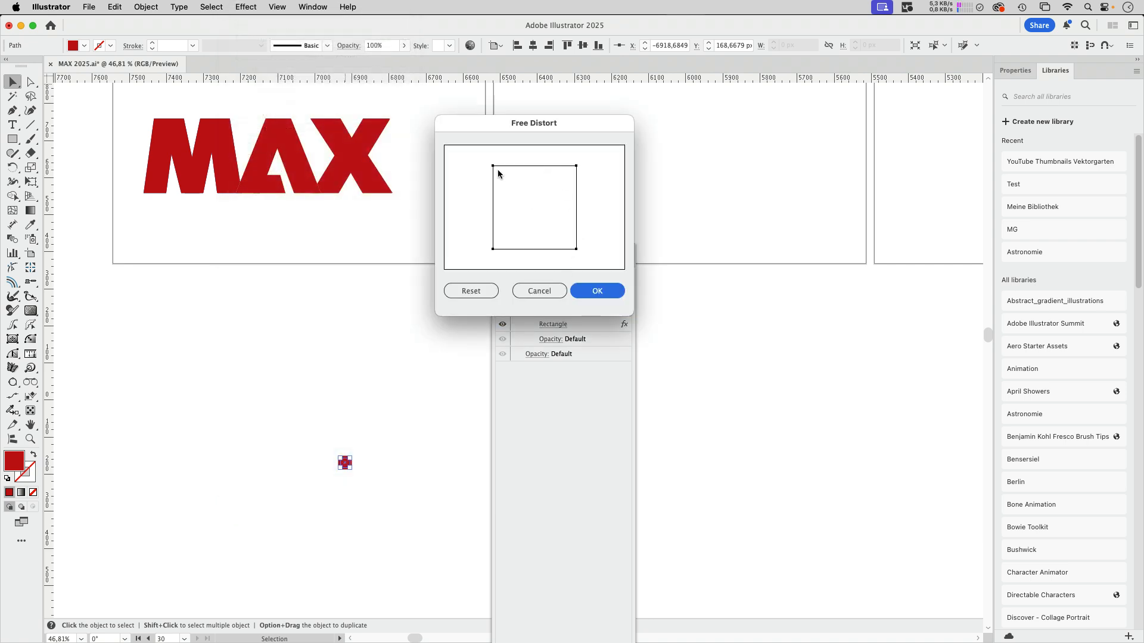
drag(493, 167, 607, 167)
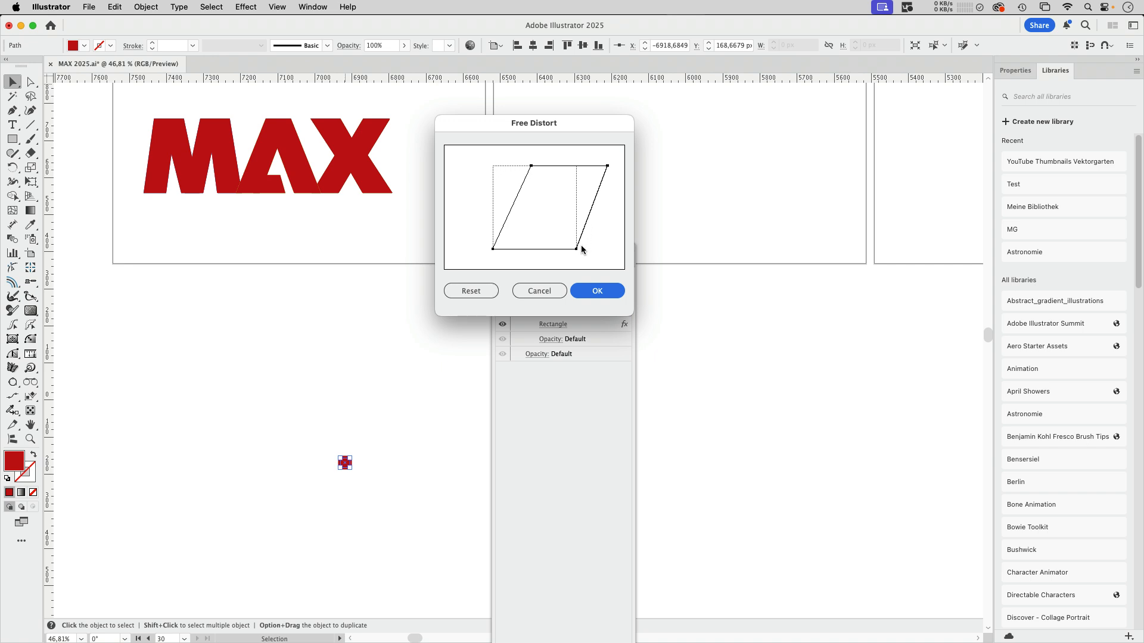
click(598, 292)
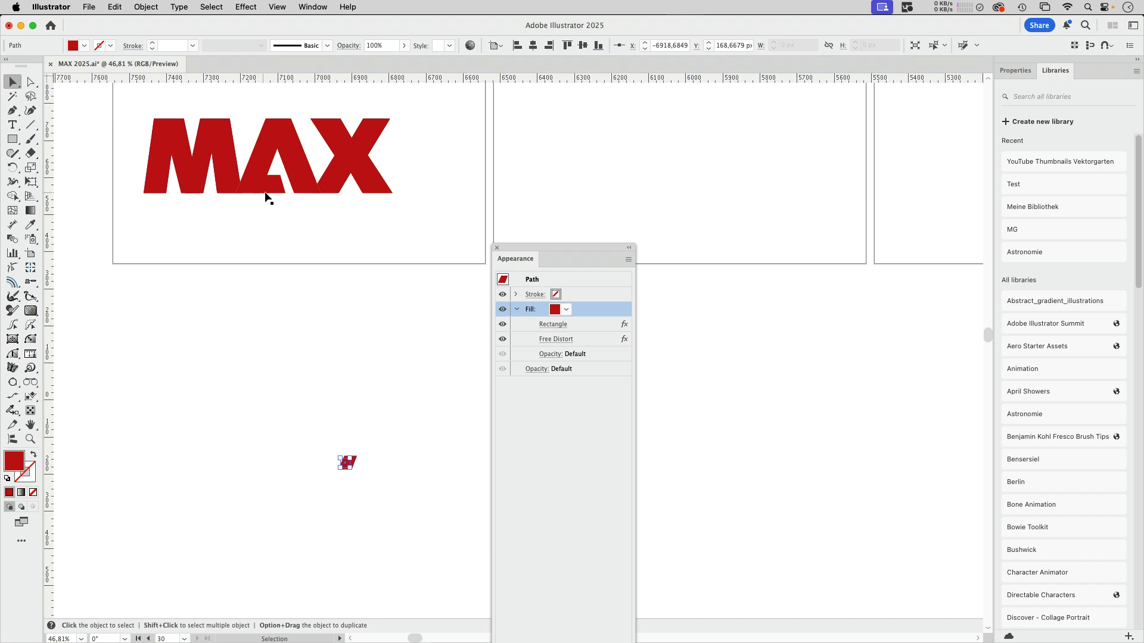
Step: Check the appearance attributes of the red MAX lettering and delete the red parallelogram path below the artboard
click(360, 169)
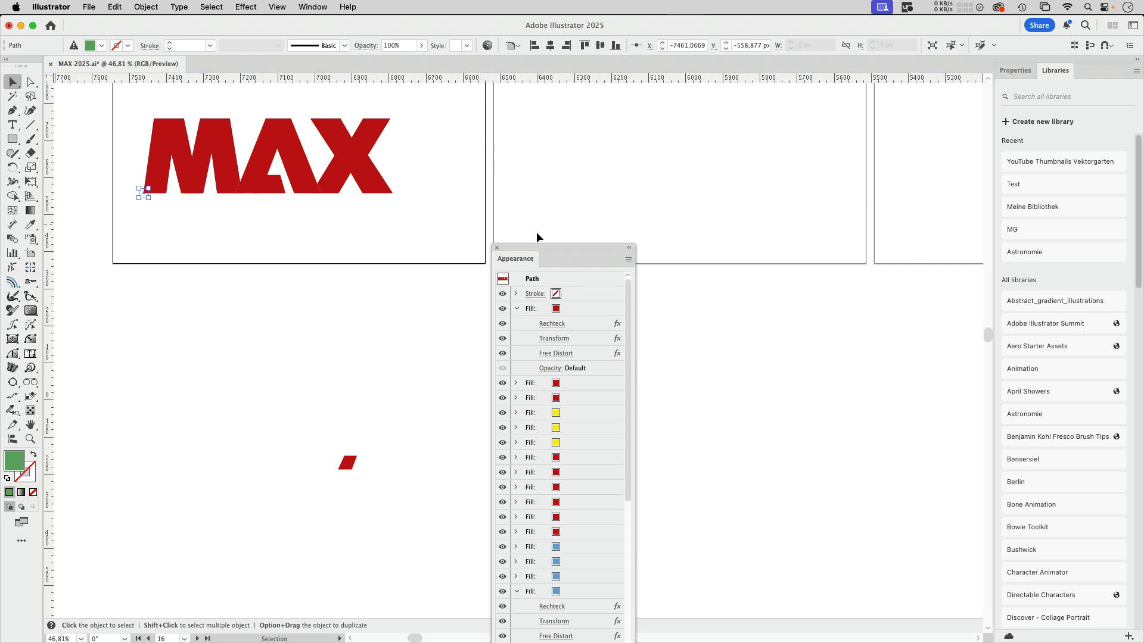
click(318, 295)
click(348, 463)
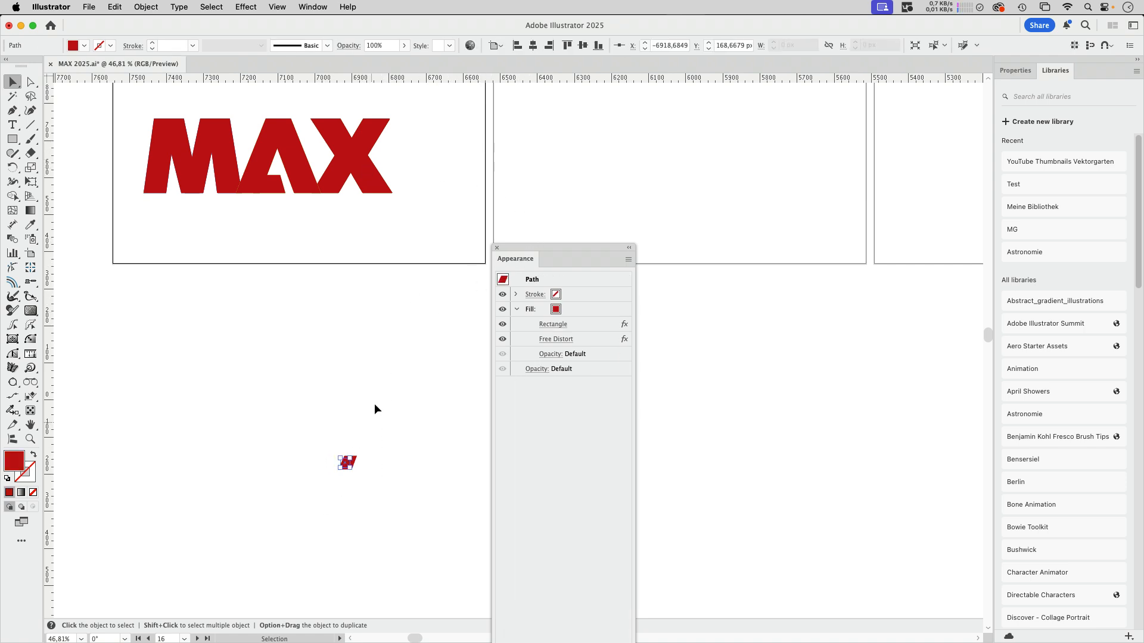
key(Delete)
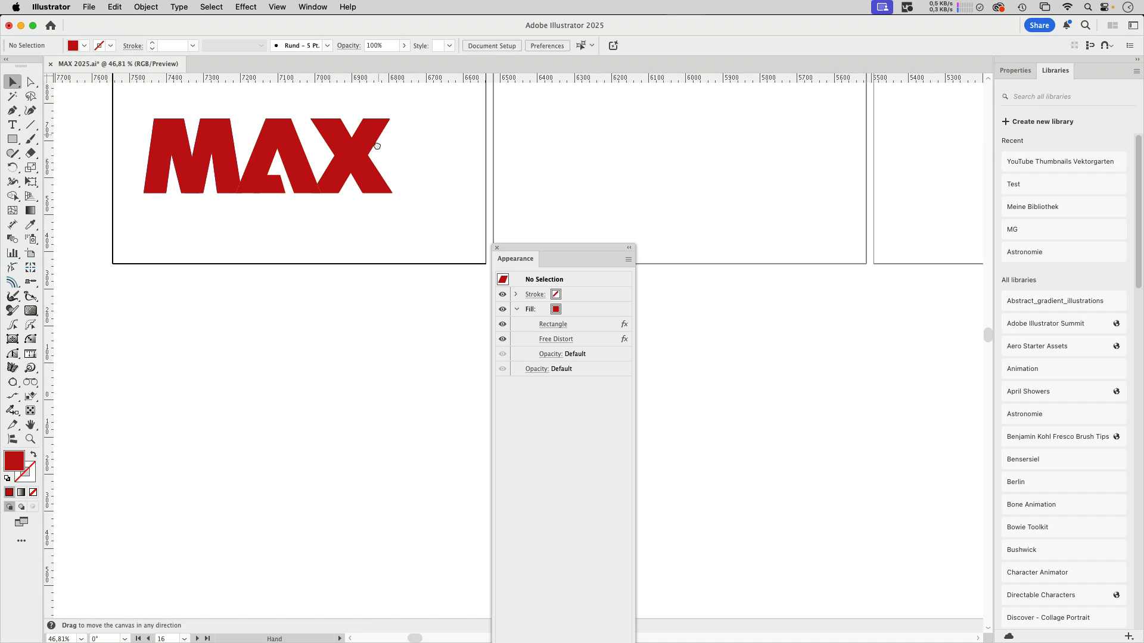
Step: Select the extruded MAX artwork on the last artboard of the lower row to list its fills and effects
drag(376, 145, 366, 400)
drag(403, 222, 314, 168)
drag(609, 188, 283, 184)
drag(529, 248, 572, 374)
drag(740, 300, 153, 283)
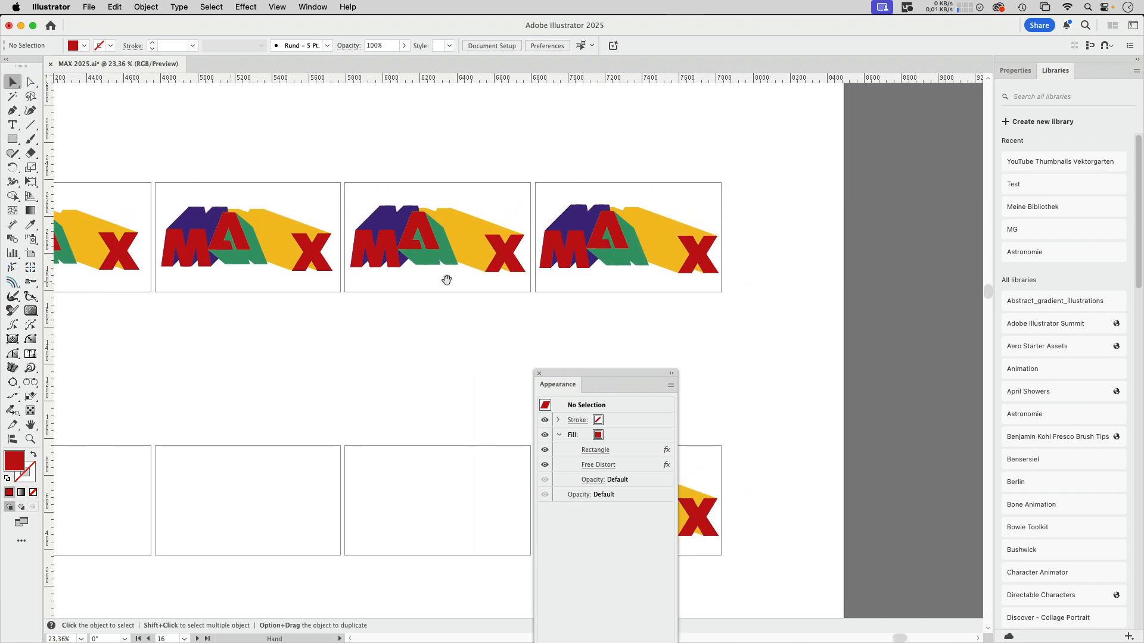
drag(635, 266, 451, 271)
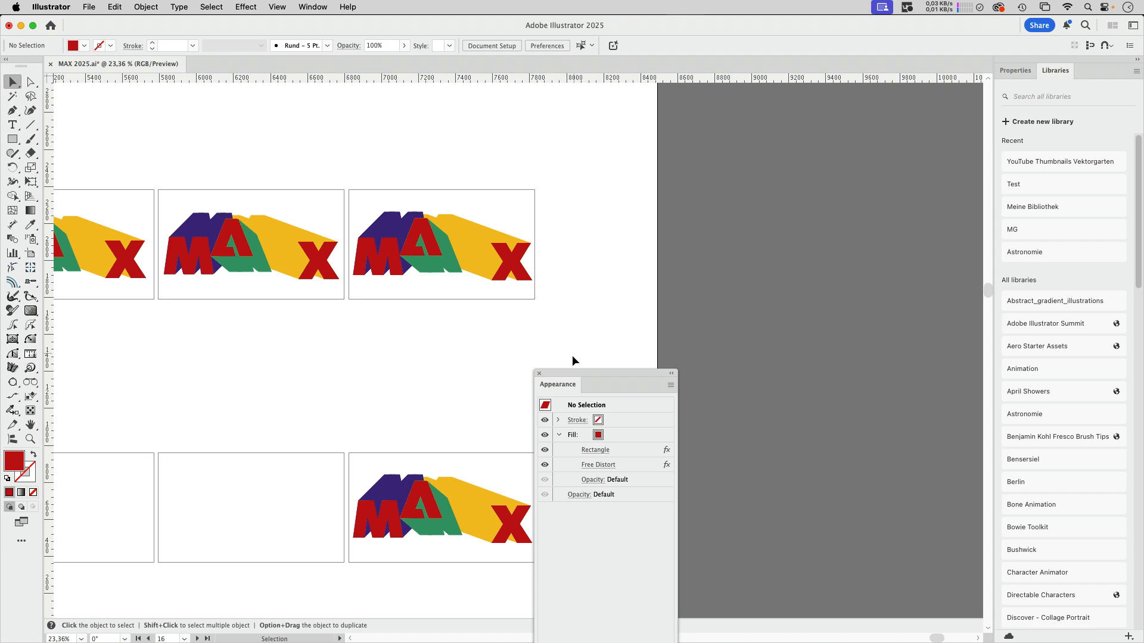
drag(568, 372, 584, 134)
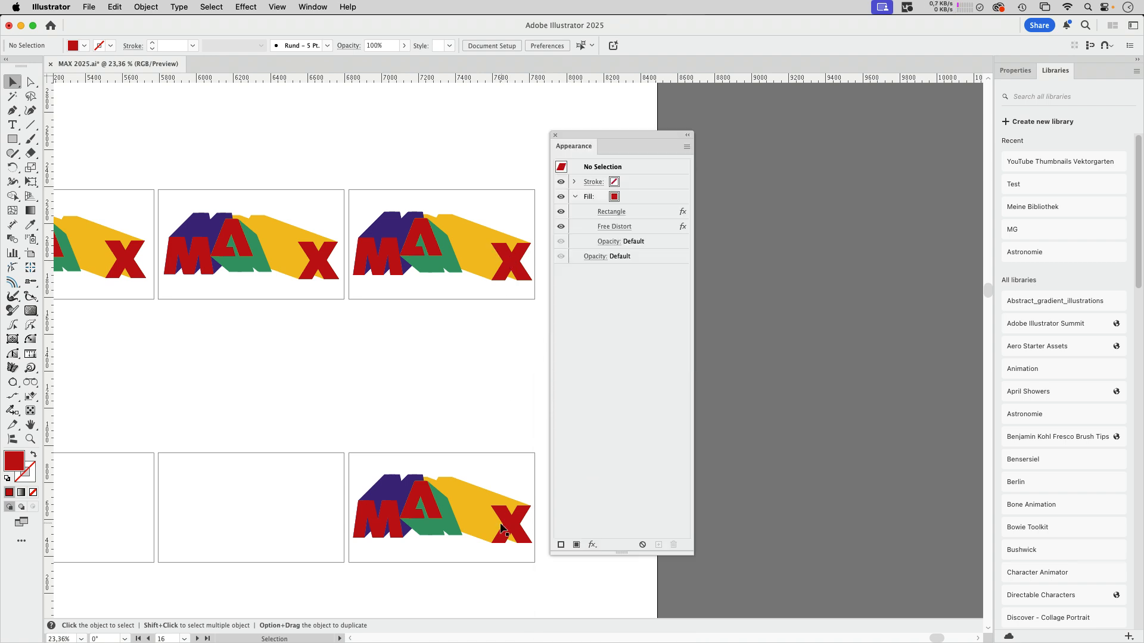
scroll(417, 358, down, 5)
scroll(417, 357, right, 1)
click(385, 270)
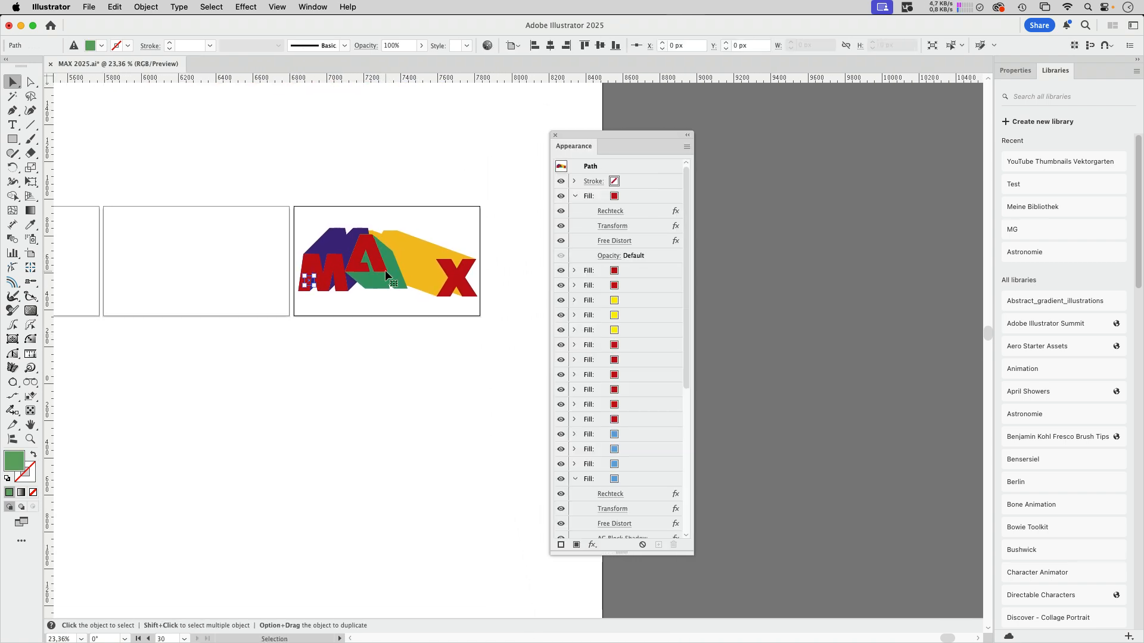
drag(587, 146, 534, 110)
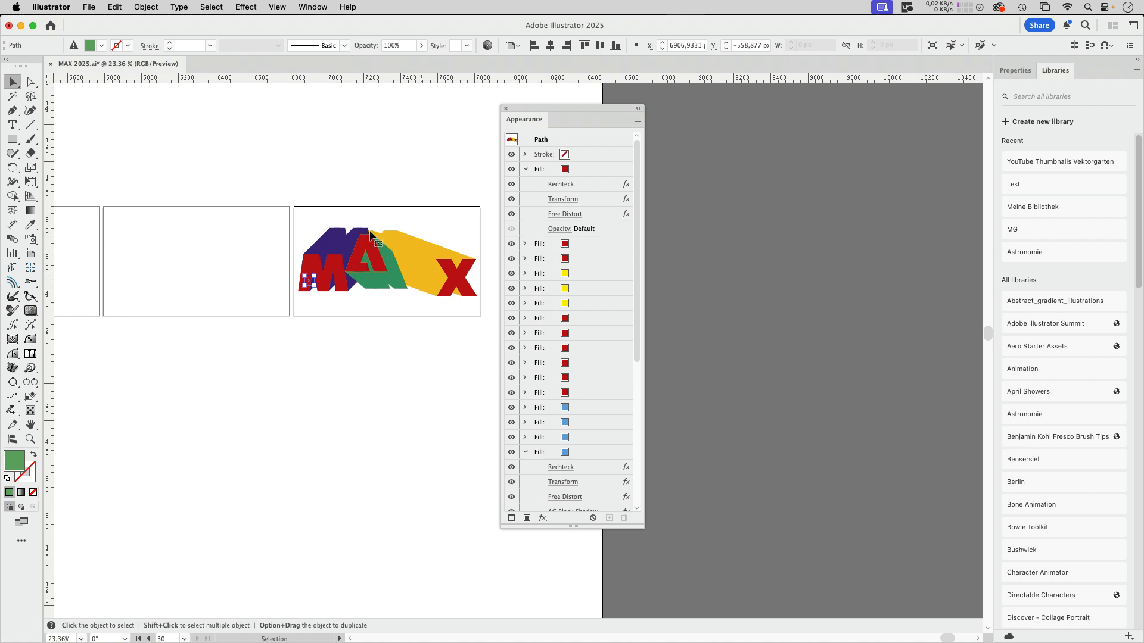
Step: Examine the upper row of artboards to compare how the MAX letters and their block shadows change from frame to frame
key(super+minus)
key(super+minus)
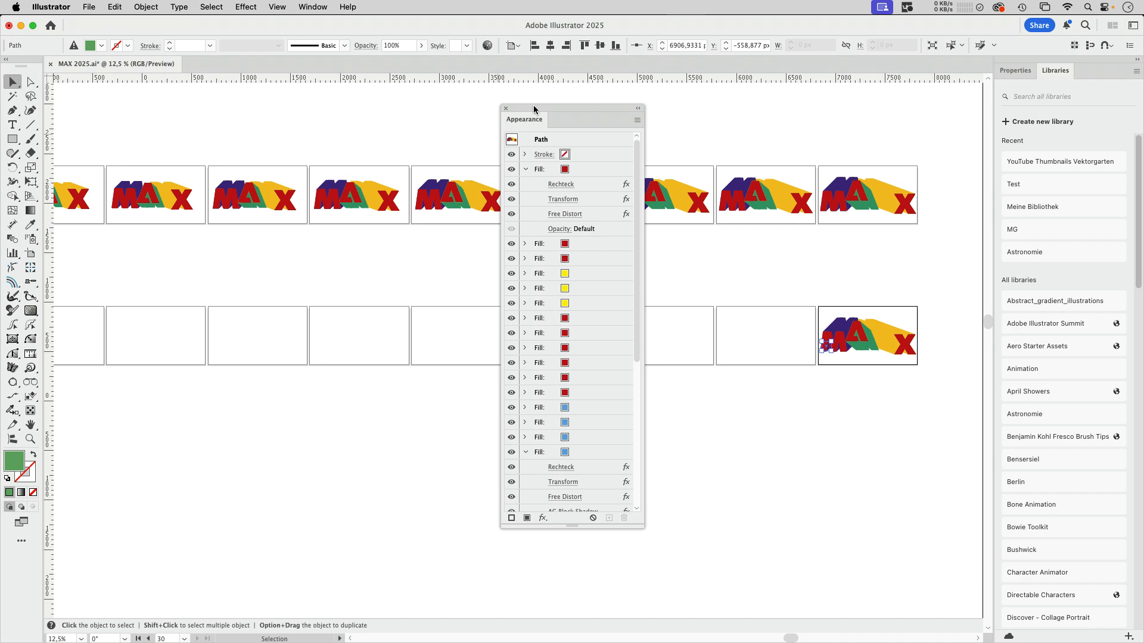
drag(534, 109, 530, 287)
key(super+plus)
key(super+plus)
key(super+plus)
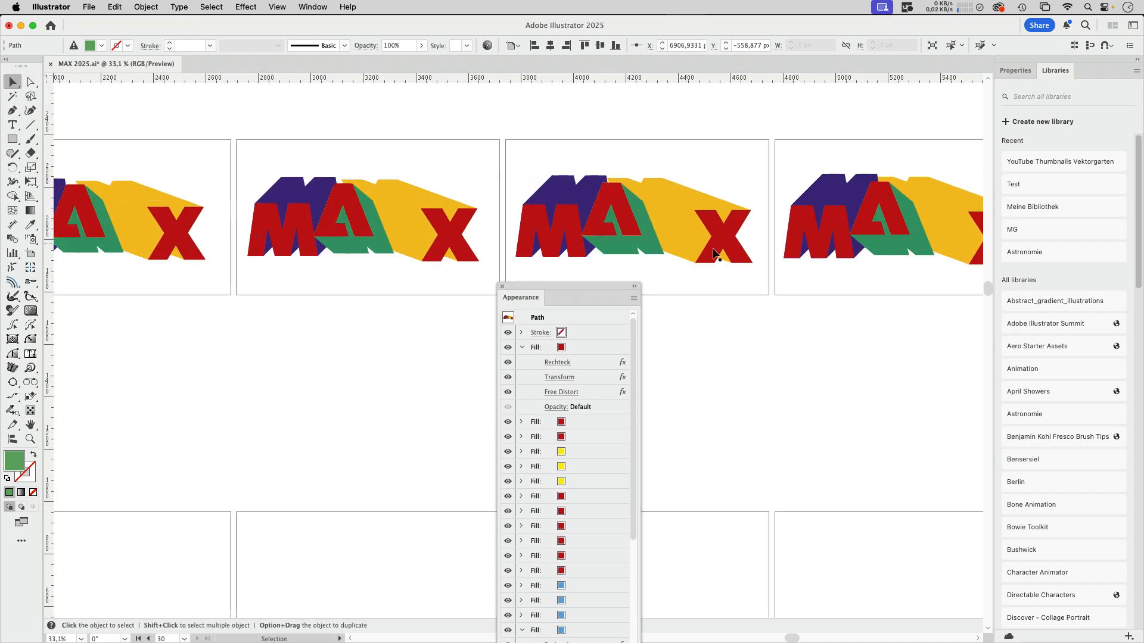
drag(638, 232, 268, 213)
drag(630, 212, 881, 220)
drag(349, 265, 882, 237)
drag(448, 249, 726, 256)
drag(470, 226, 709, 237)
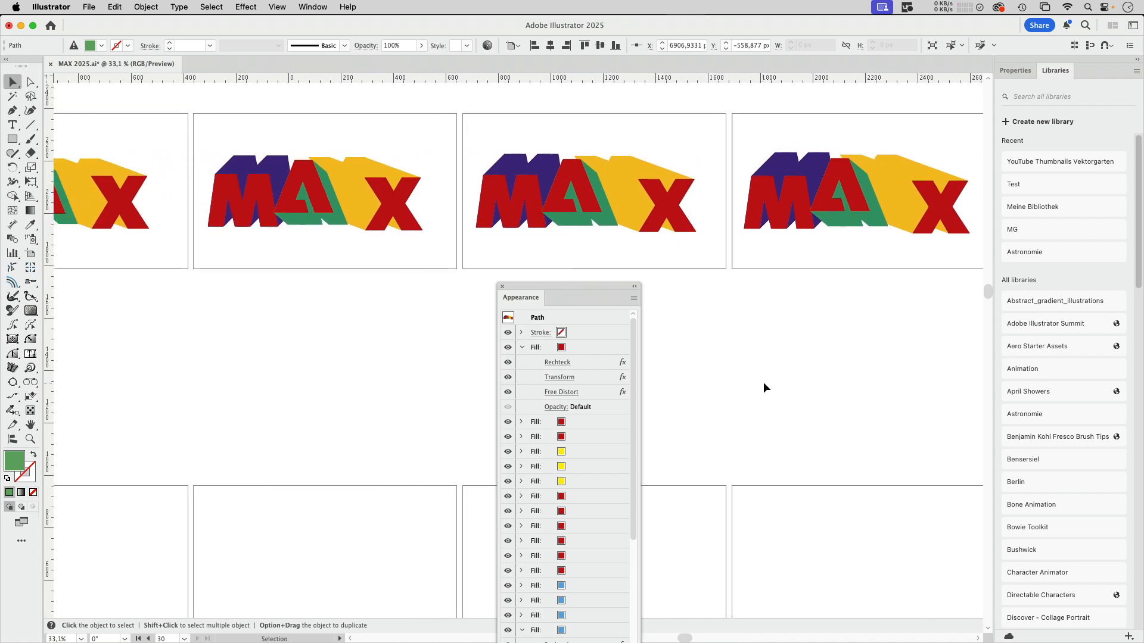
drag(727, 327, 245, 199)
drag(352, 299, 260, 458)
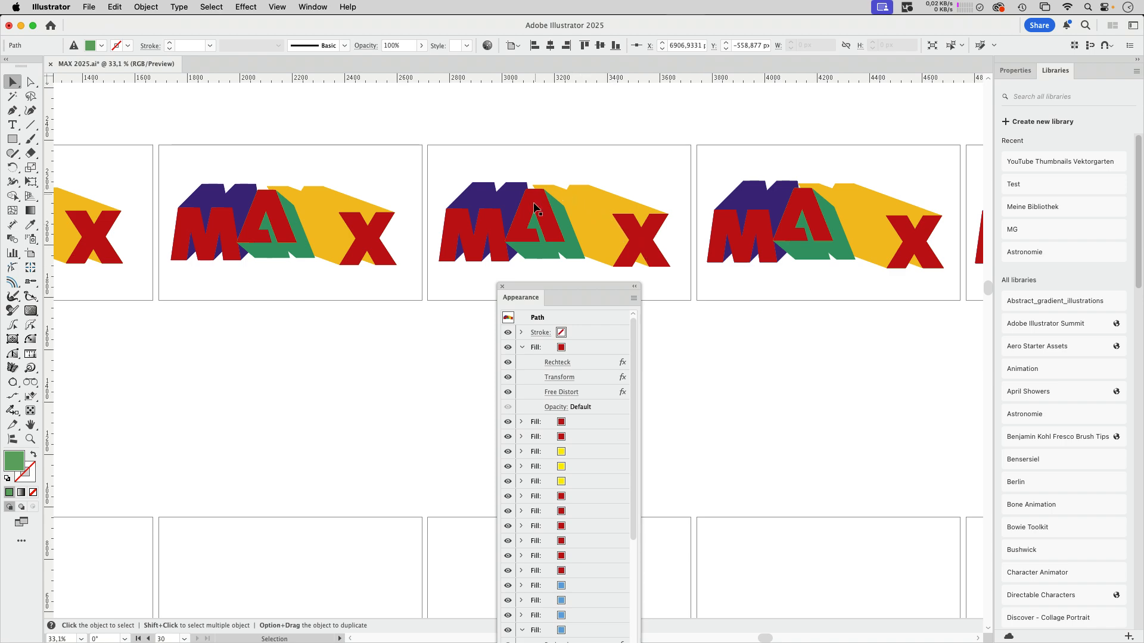
key(space)
drag(797, 274, 396, 224)
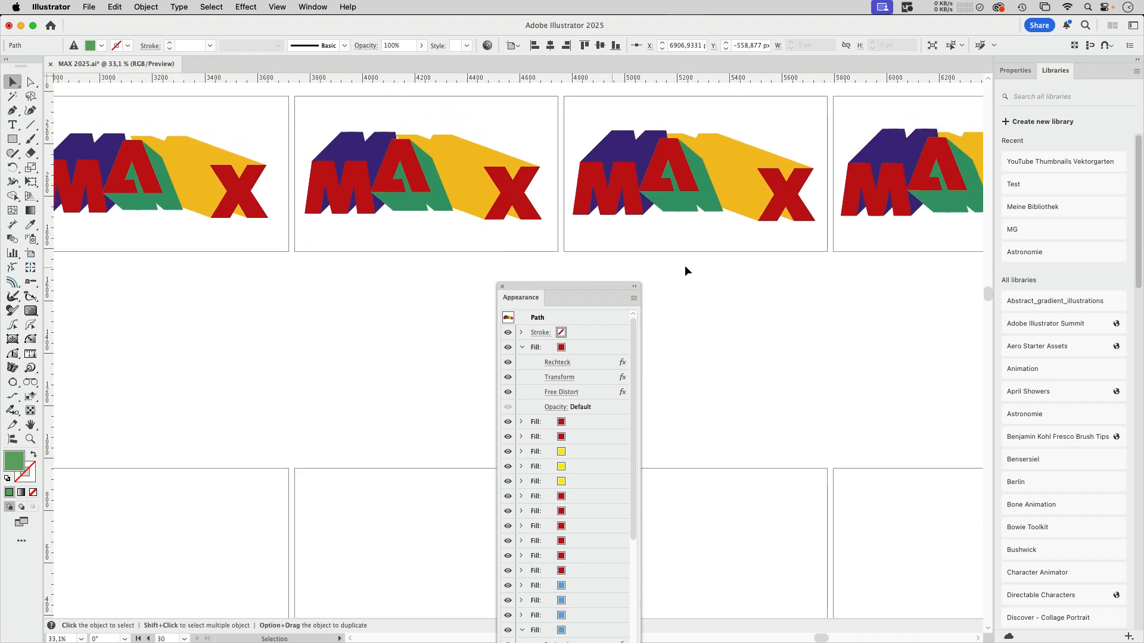
key(space)
drag(774, 242, 178, 253)
Step: Collapse the expanded red, blue and green fills in the appearance list of the last artboard's MAX path
drag(689, 312, 694, 142)
click(672, 197)
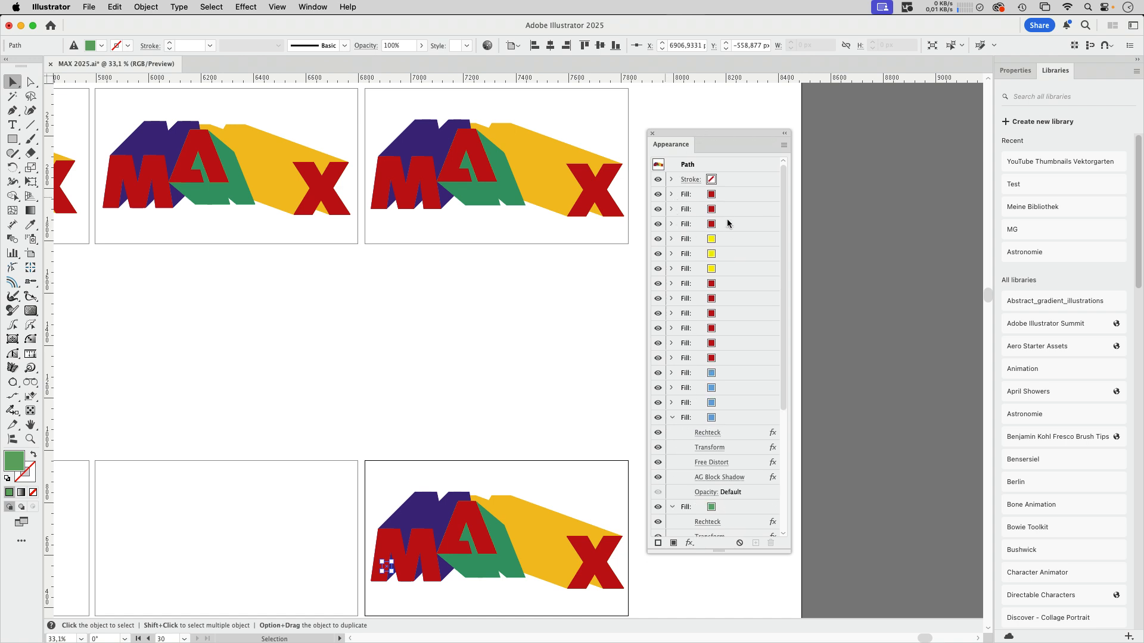
key(space)
drag(531, 487, 522, 279)
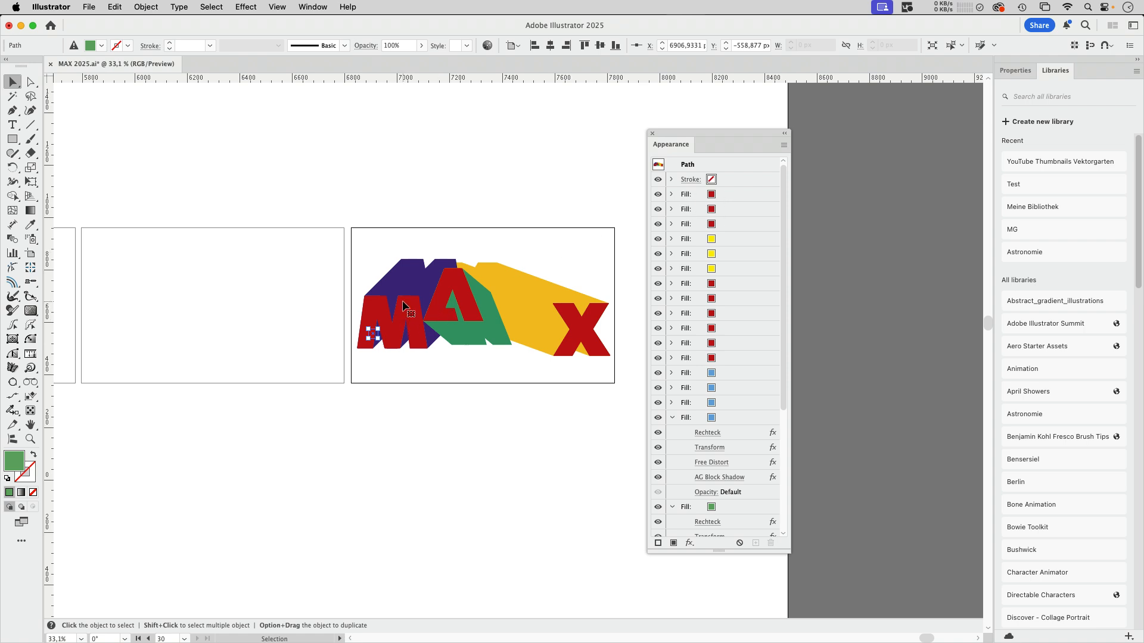
click(672, 417)
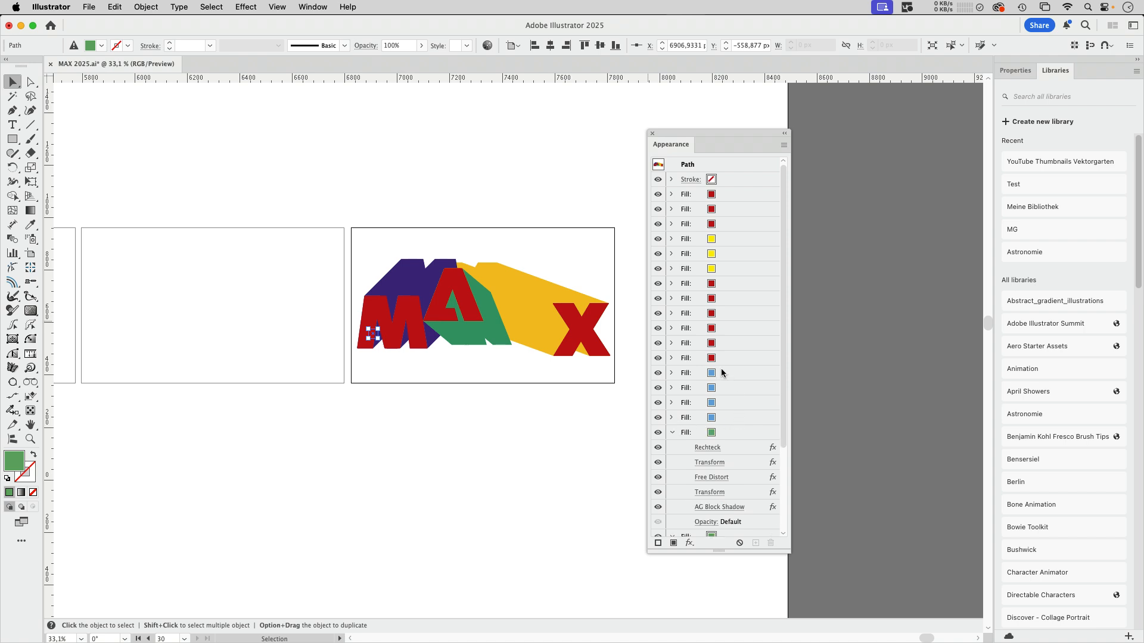
click(673, 434)
click(672, 448)
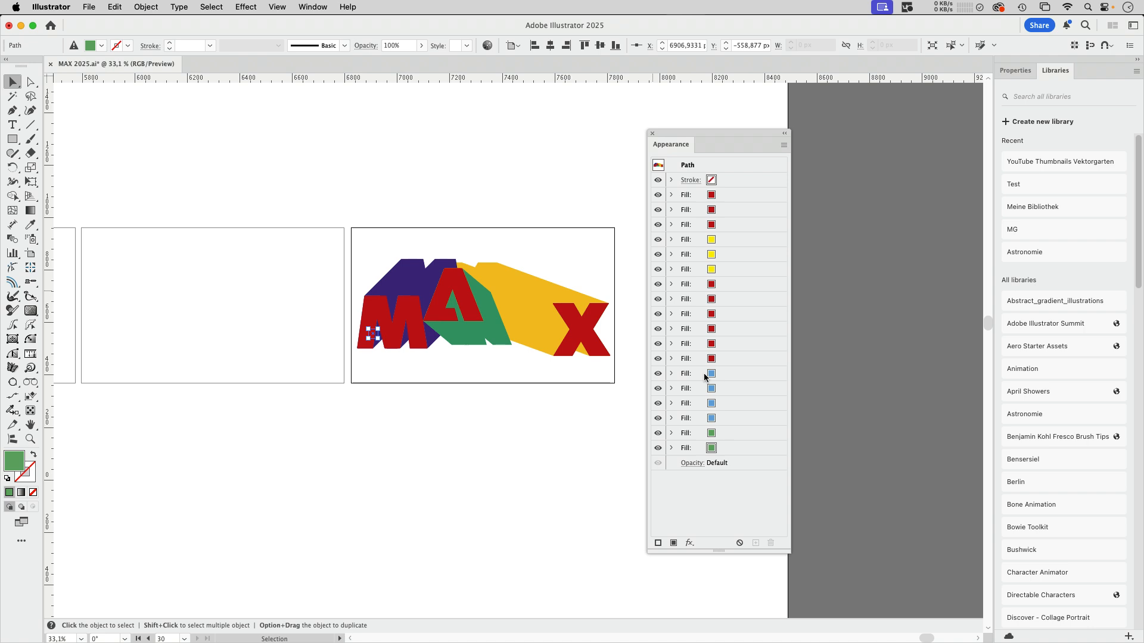
Step: Inspect the AG Block Shadow settings of the topmost blue fill on the last artboard's MAX path, undoing any accidental artwork change
click(671, 374)
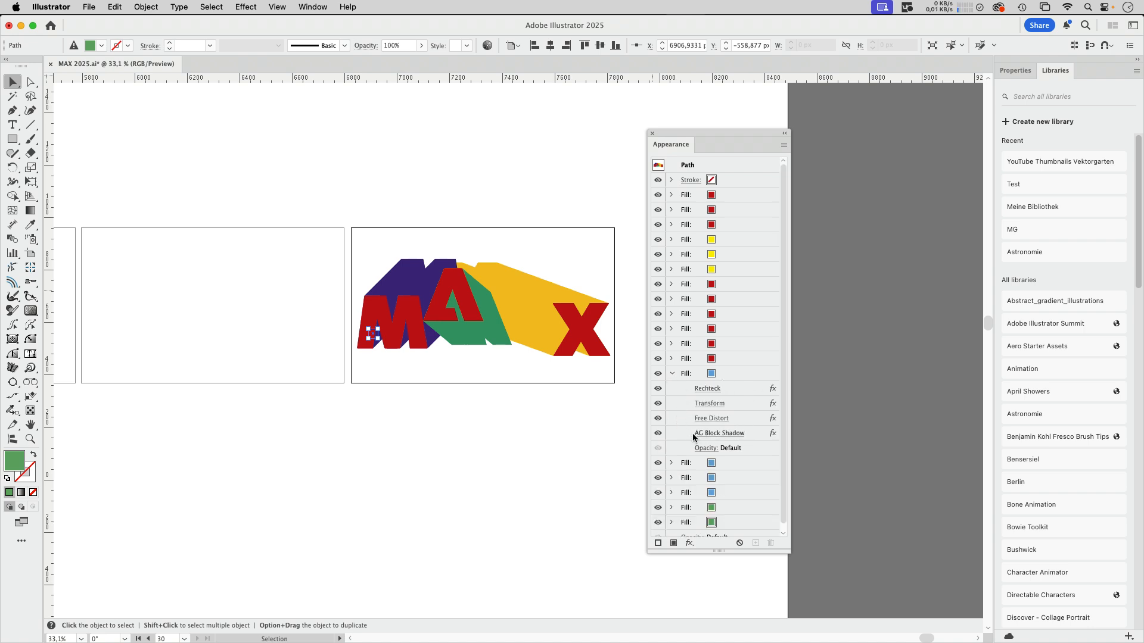
click(725, 437)
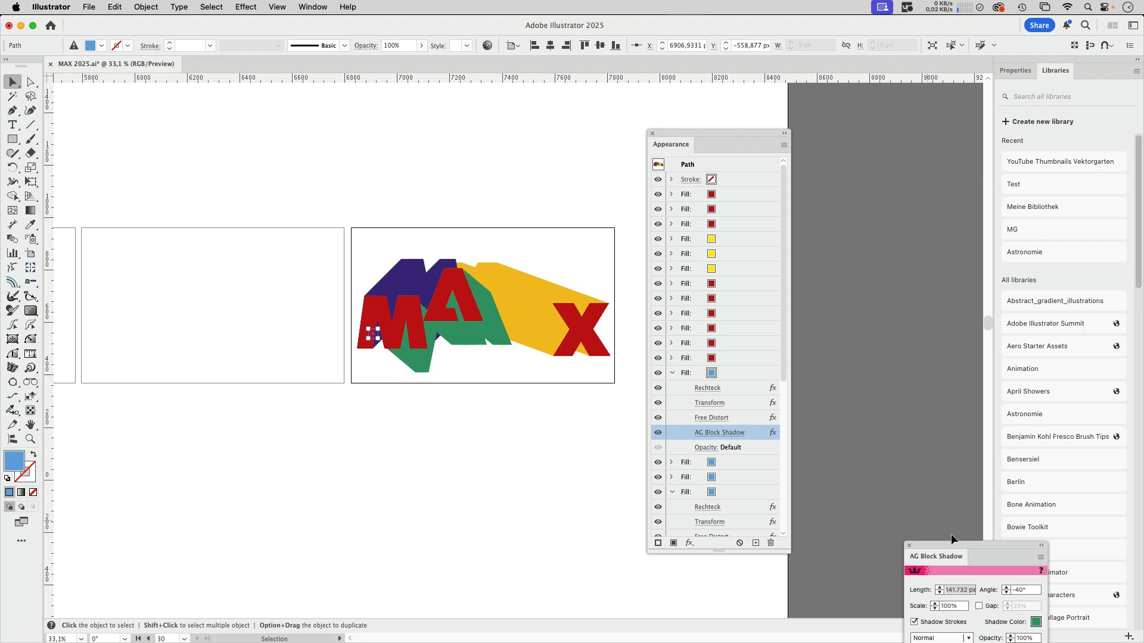
drag(959, 546, 769, 421)
drag(539, 134, 432, 101)
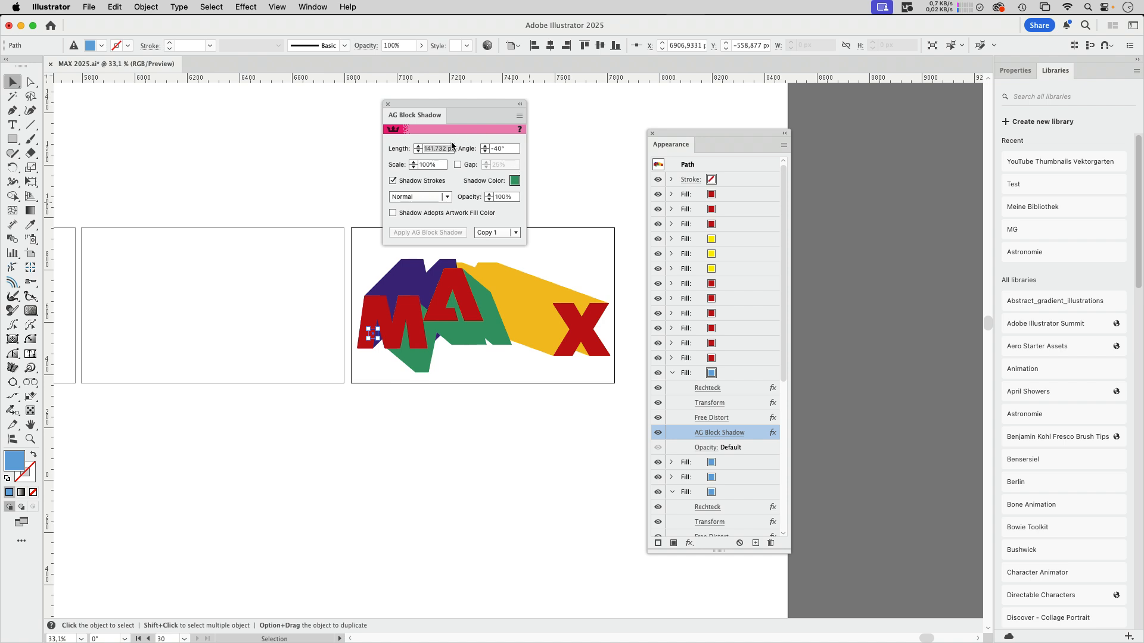
click(388, 106)
click(554, 190)
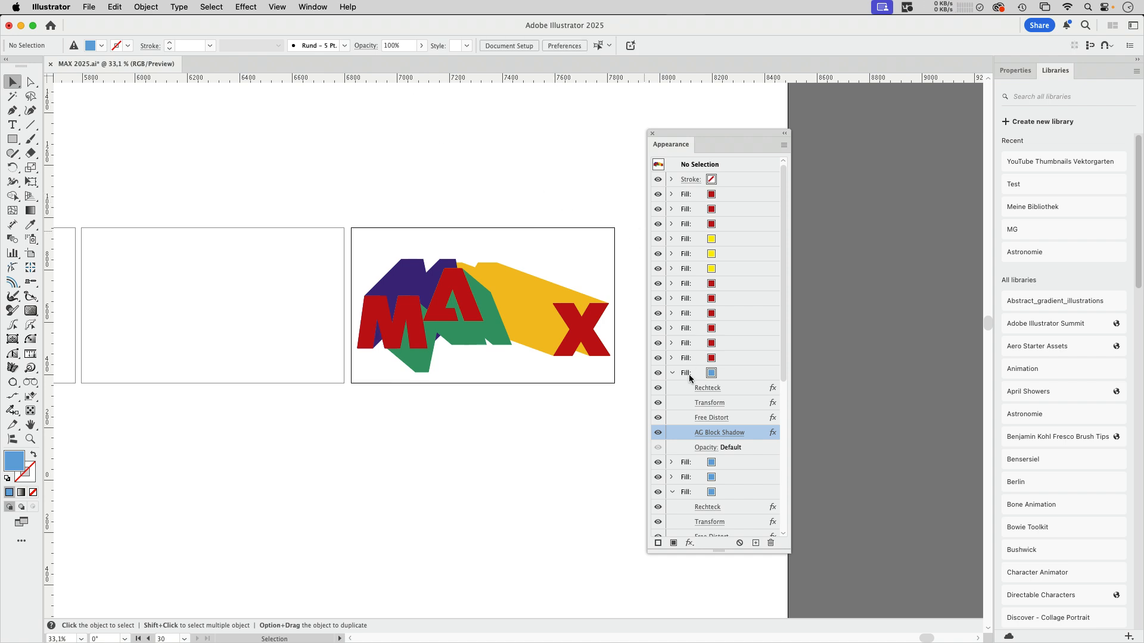
key(a)
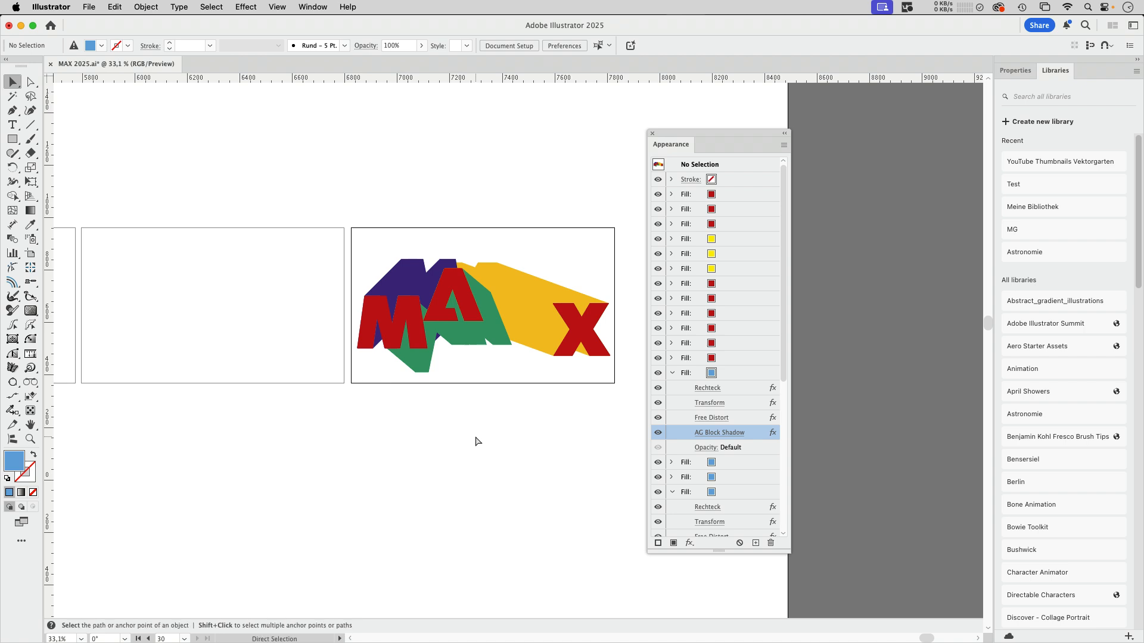
key(super+z)
click(480, 425)
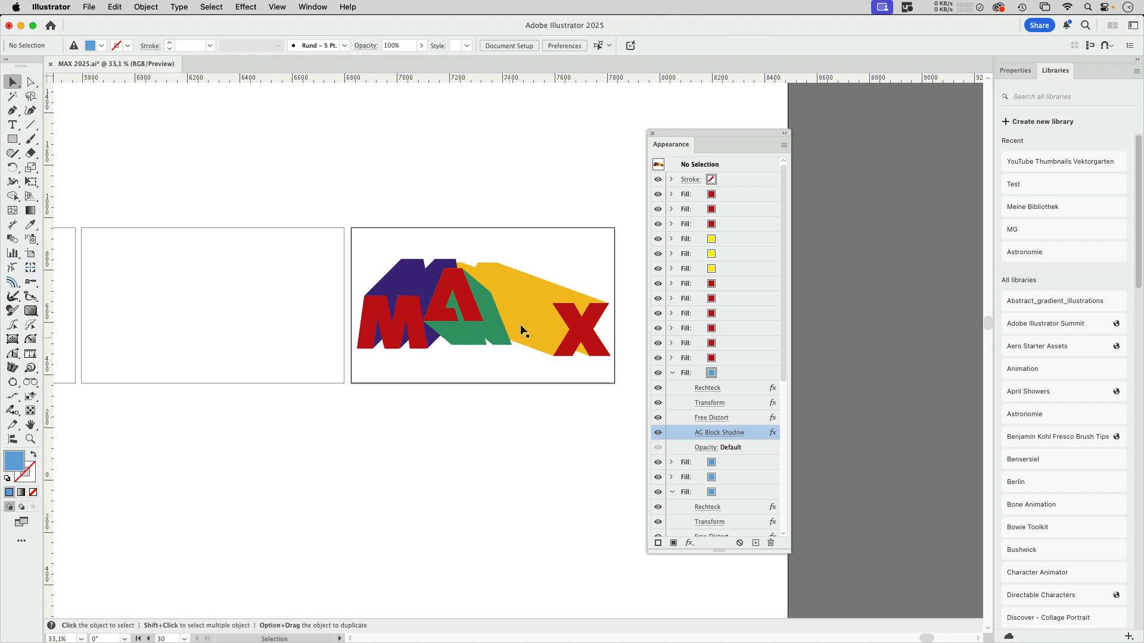
Step: Select the flat MAX path on the lower row's first artboard and compare it with the extruded version on the last artboard
drag(442, 295, 257, 367)
drag(146, 376, 1039, 375)
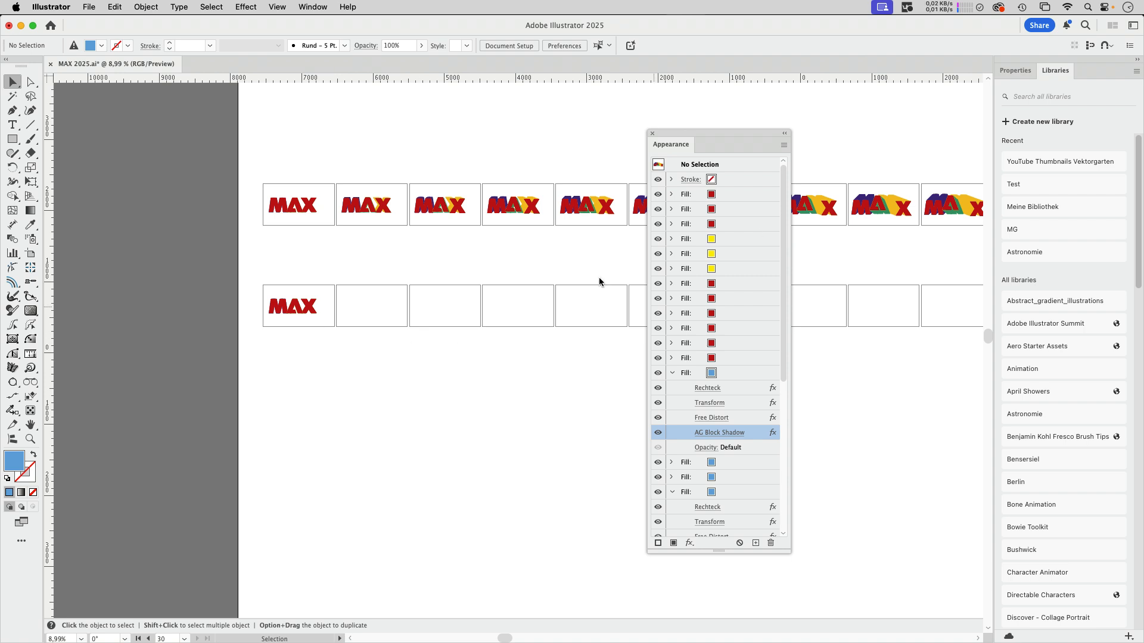
click(270, 314)
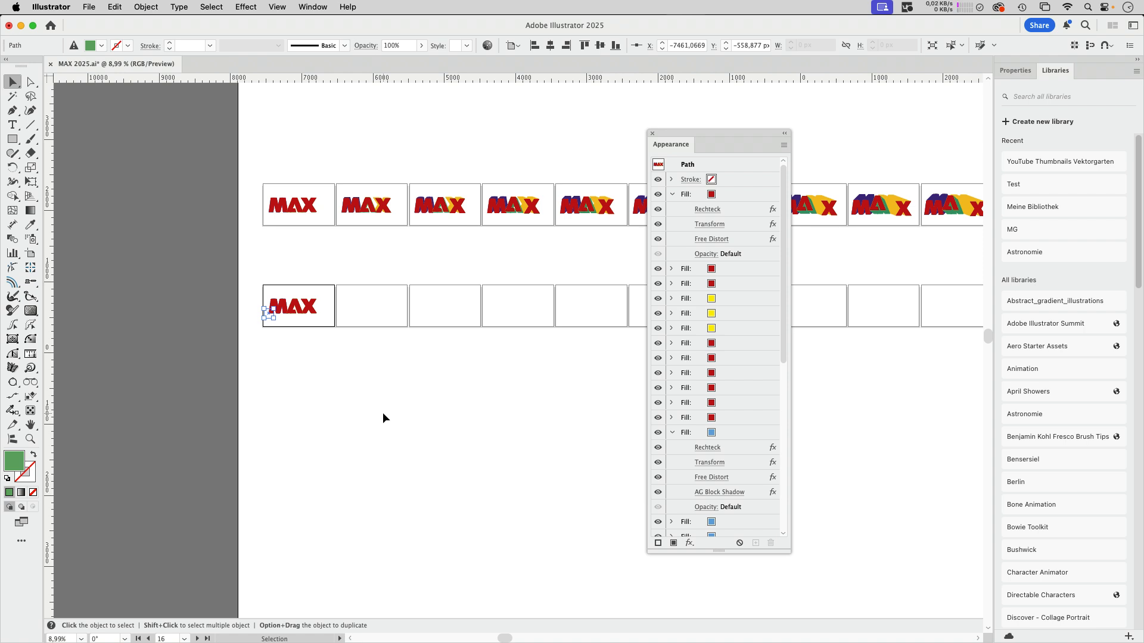
drag(406, 367, 107, 363)
drag(459, 340, 222, 346)
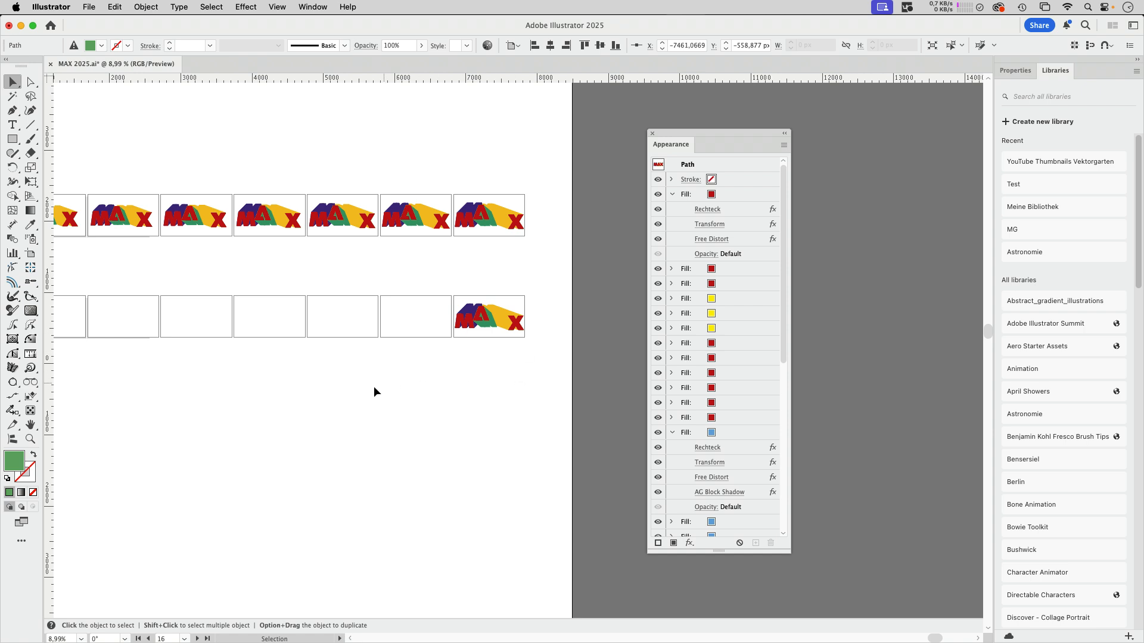
drag(396, 393, 691, 380)
drag(309, 384, 689, 378)
drag(372, 383, 577, 411)
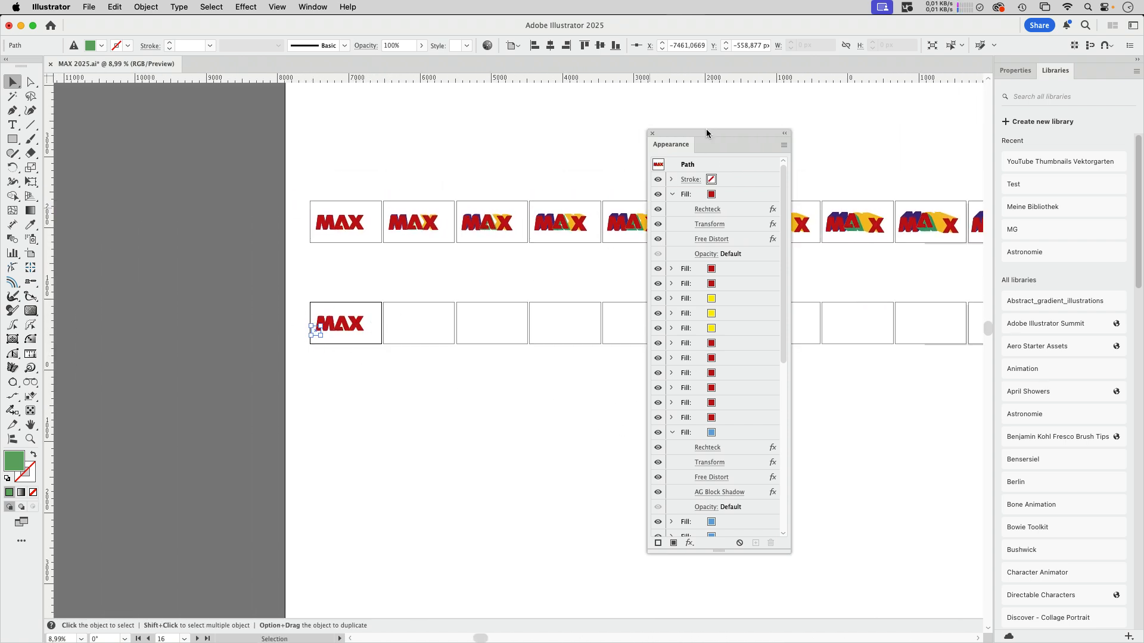
Step: Expand the third yellow fill of the first artboard's MAX path and check its AG Block Shadow settings
drag(708, 136, 500, 127)
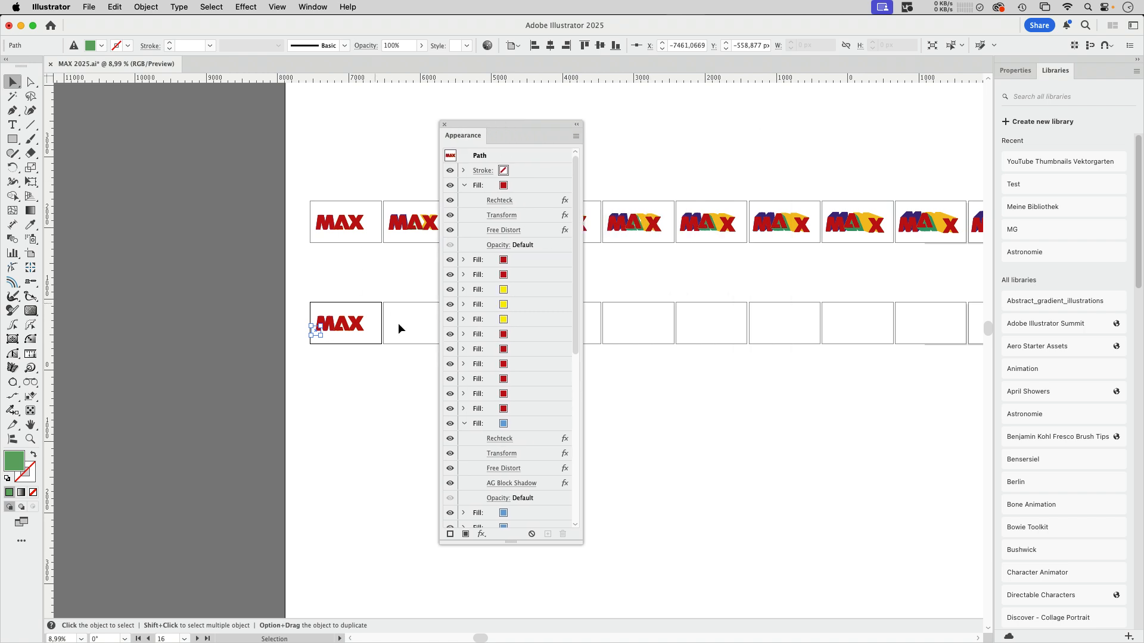
click(463, 319)
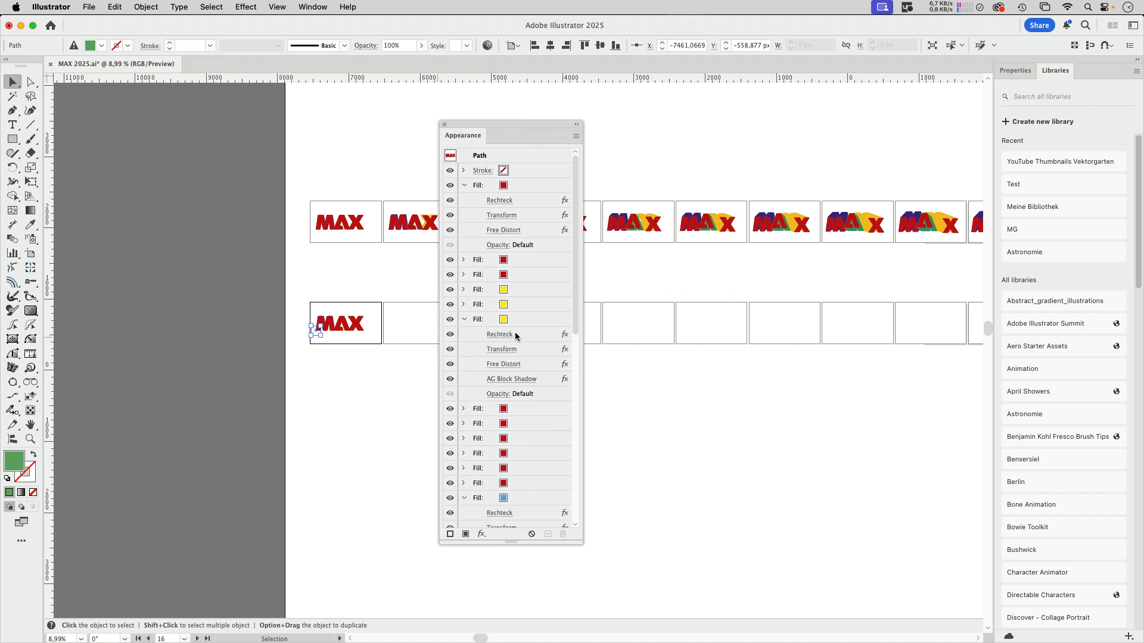
click(516, 381)
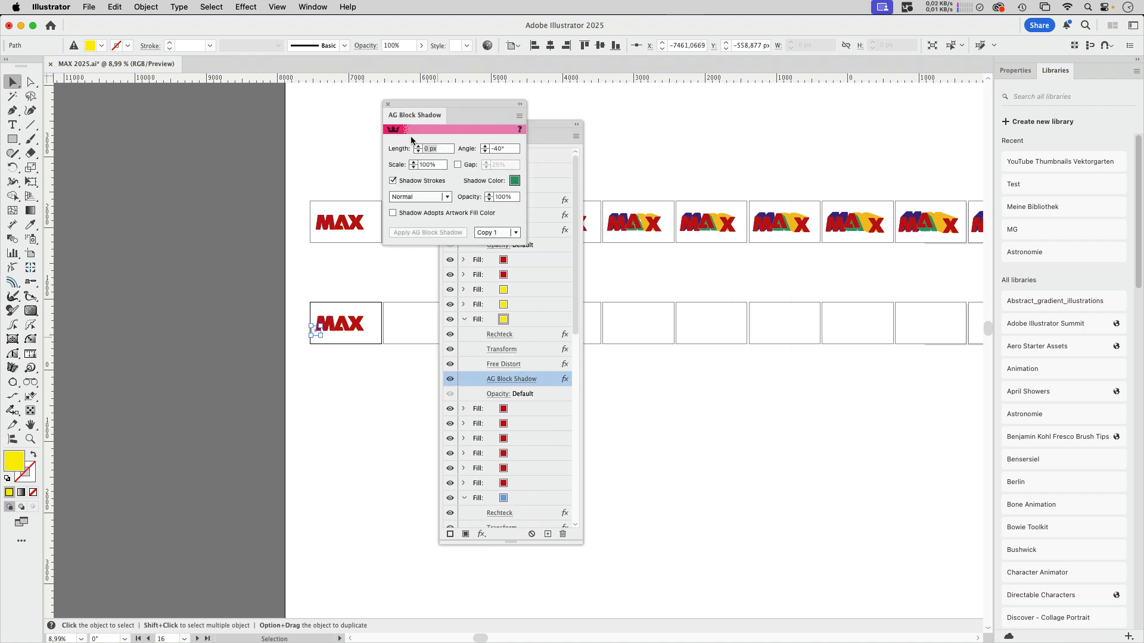
click(387, 105)
click(675, 424)
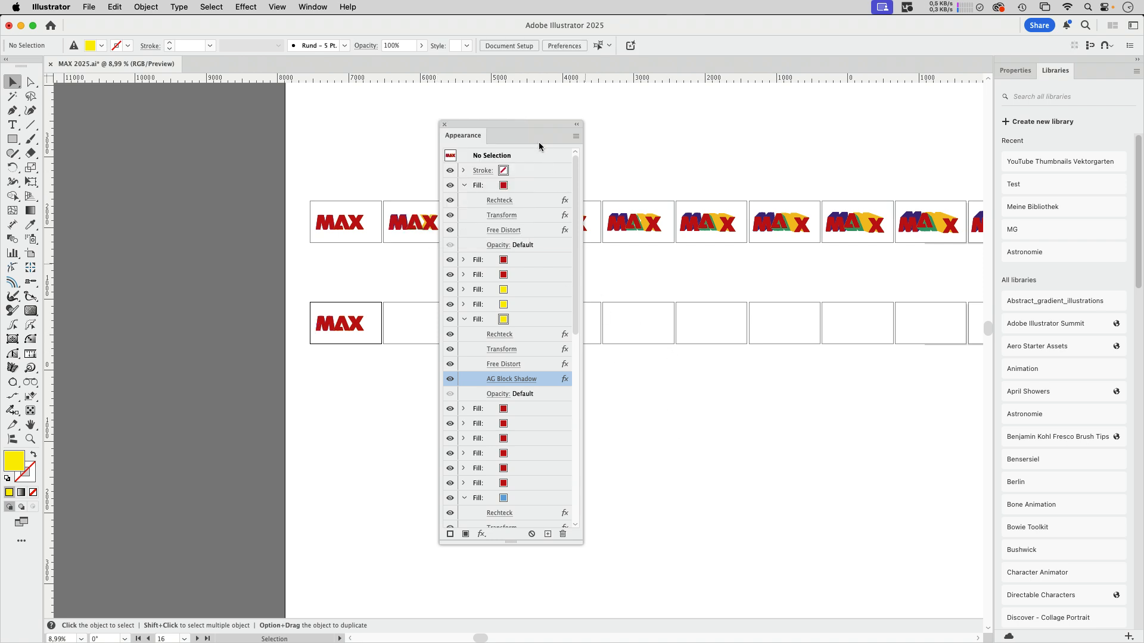
Step: Select both the flat and the extruded MAX paths on the first and last artboards of the lower row
drag(544, 125, 701, 121)
key(z)
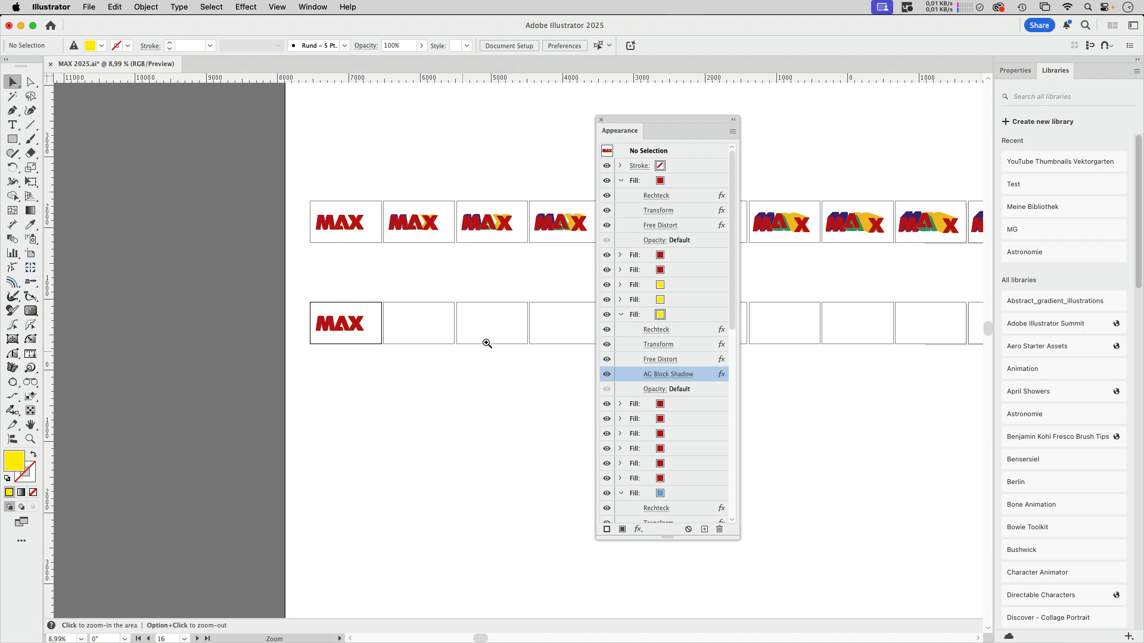
alt+click(468, 330)
drag(392, 390, 384, 394)
drag(539, 345, 297, 316)
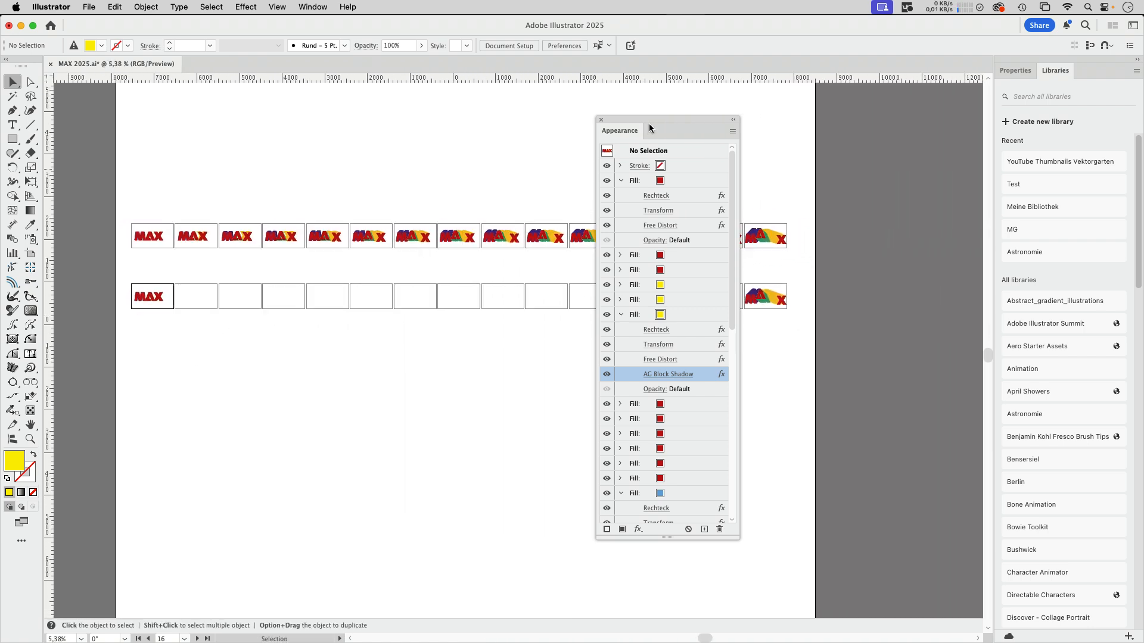
drag(646, 121, 378, 376)
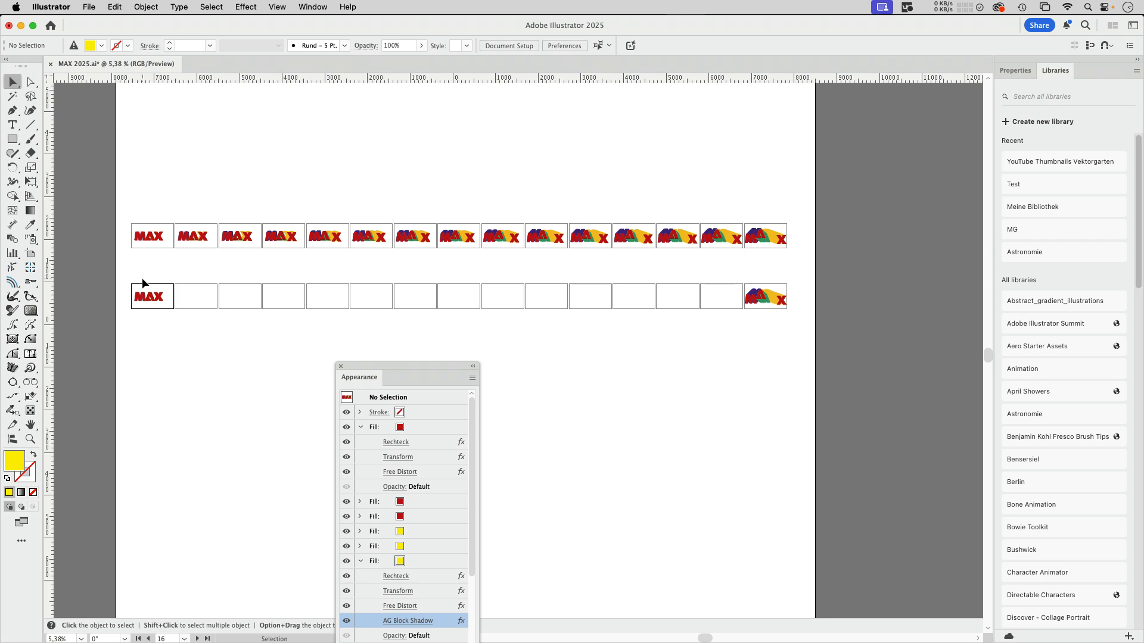
drag(124, 273, 809, 324)
click(341, 342)
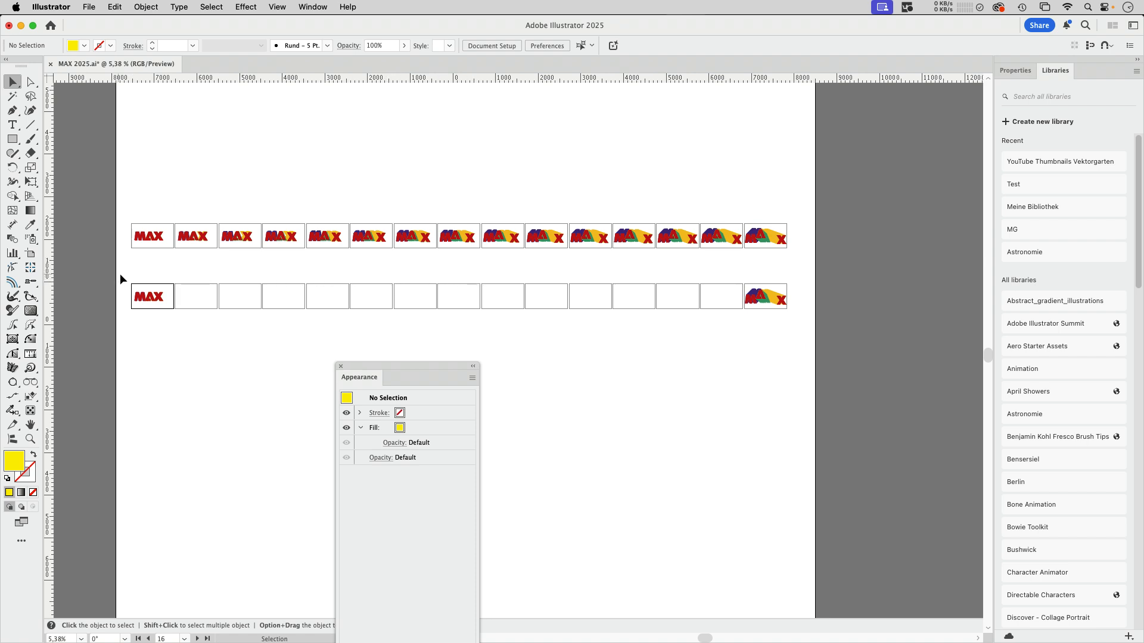
drag(119, 274, 795, 324)
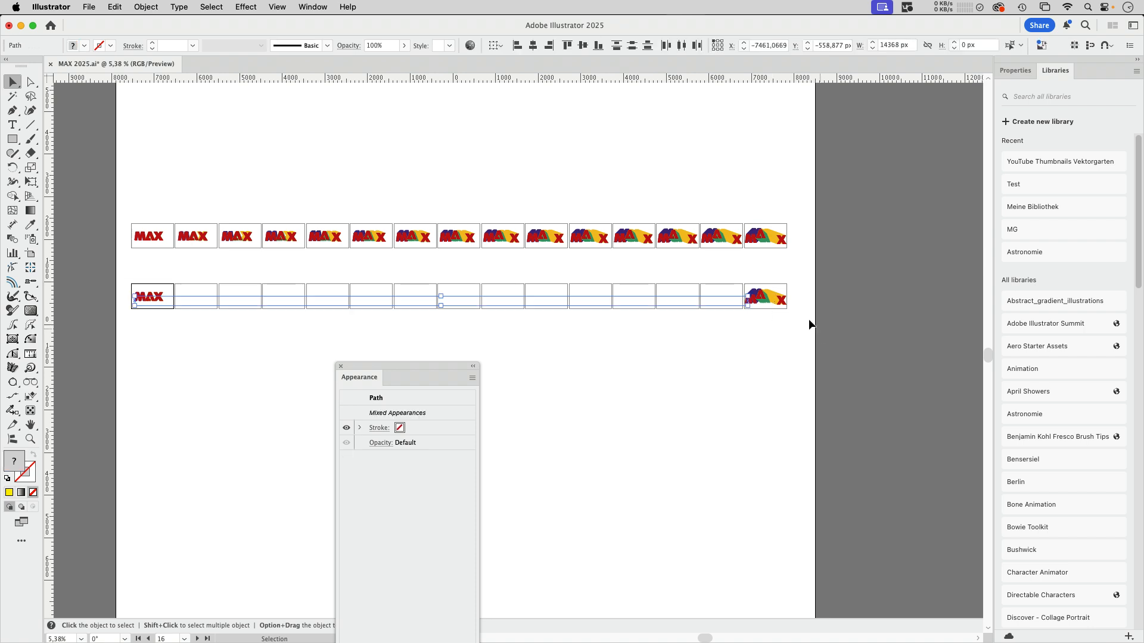
Step: List the contents of layer Ebene 1 and check the stacking order of the two selected MAX paths
click(315, 6)
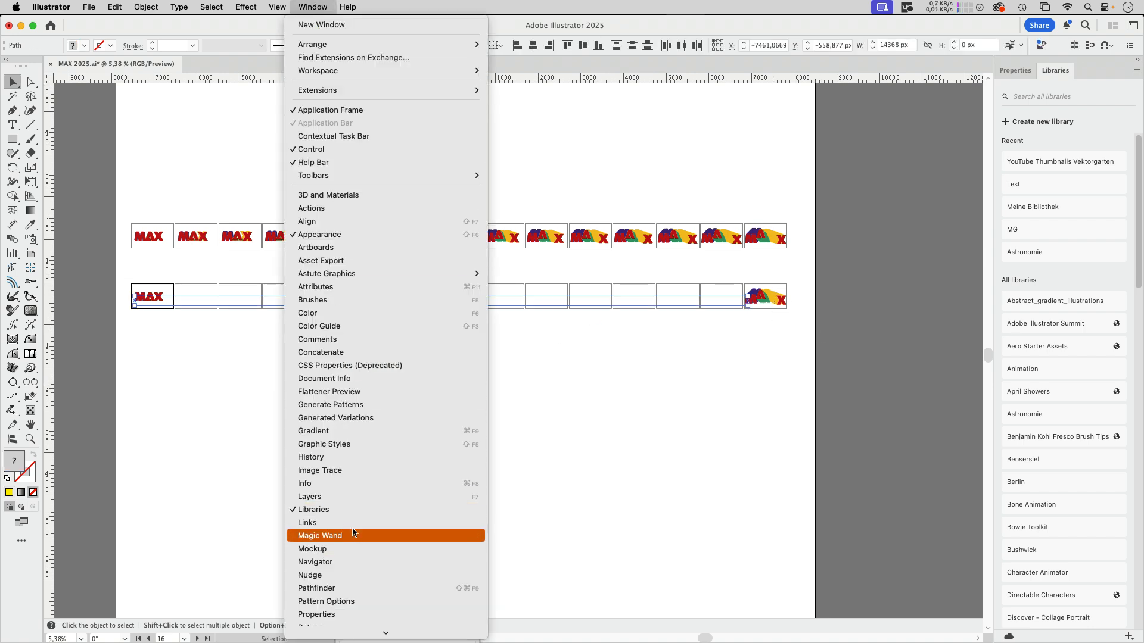
click(338, 498)
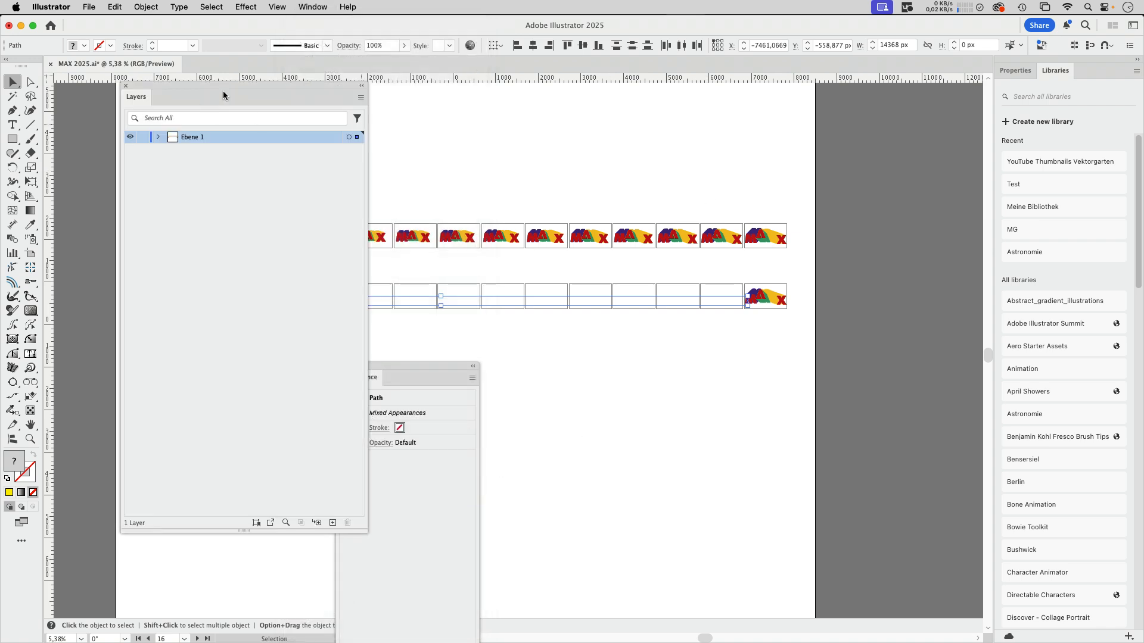
drag(224, 95, 548, 97)
click(481, 141)
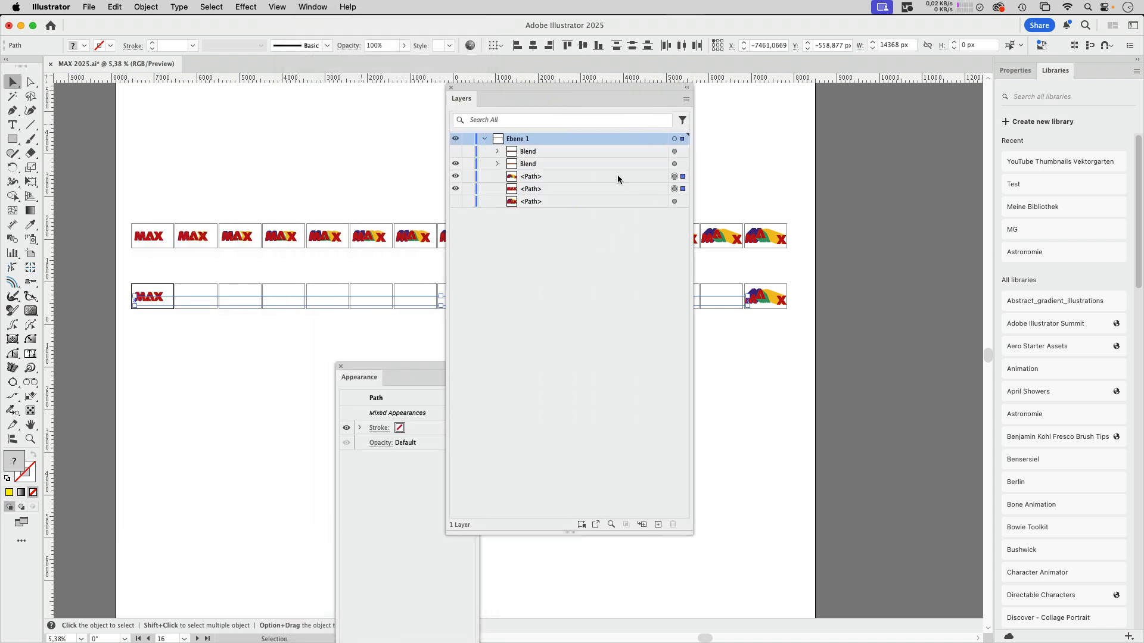
click(551, 176)
click(589, 187)
click(591, 177)
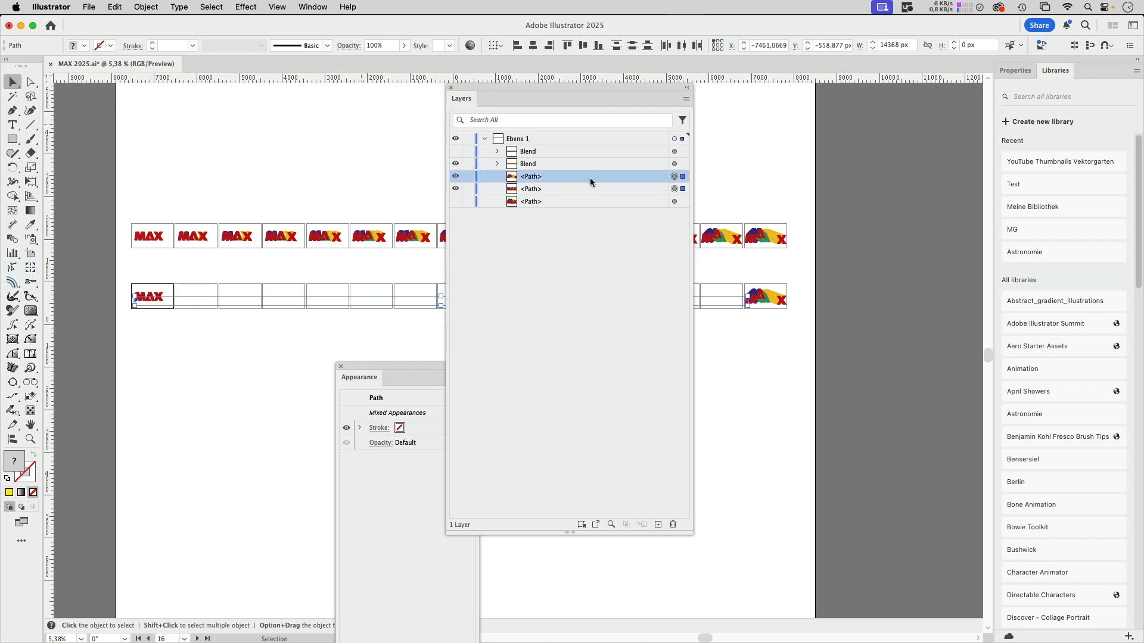
click(585, 187)
click(606, 177)
drag(605, 94, 632, 344)
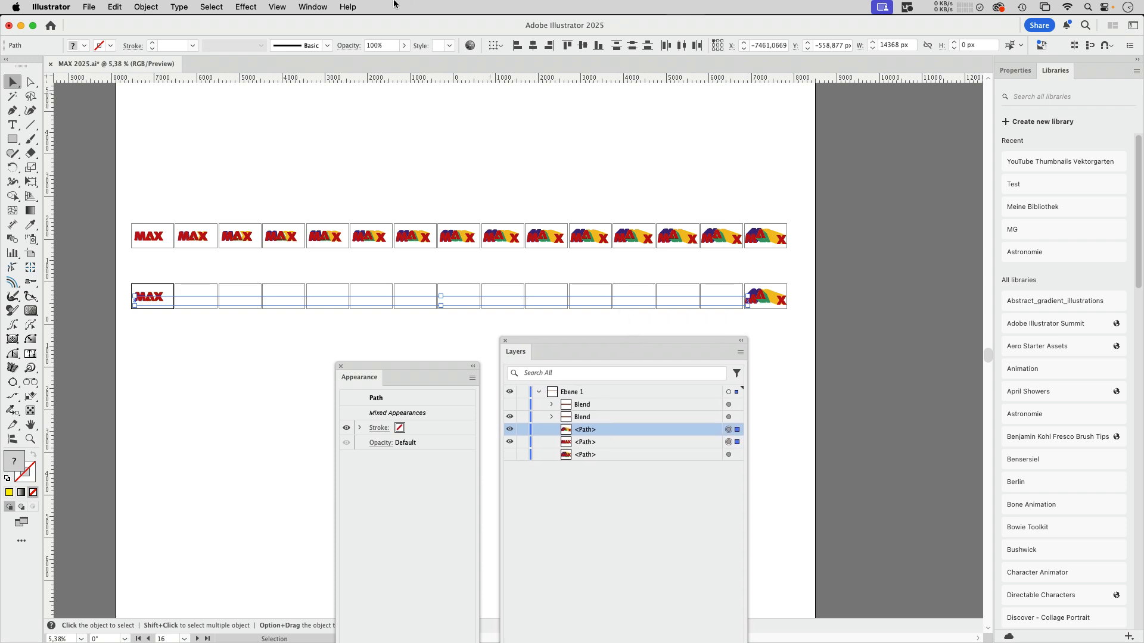
Step: Check the underlying geometry of the two selected MAX paths in outline view and return to preview
click(277, 7)
click(280, 24)
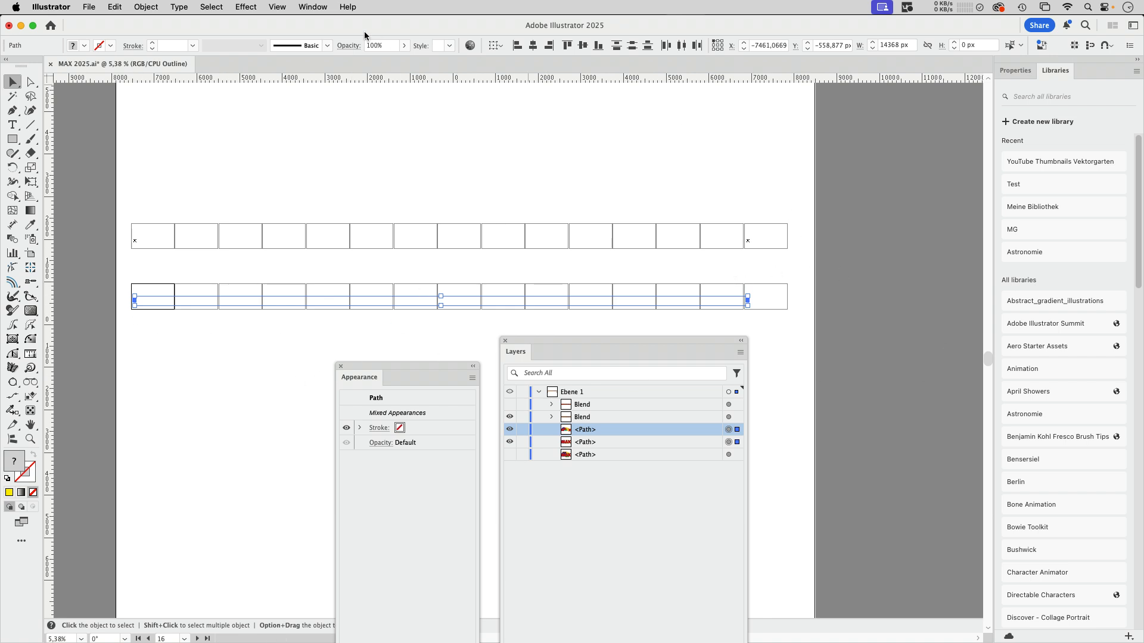
key(super+y)
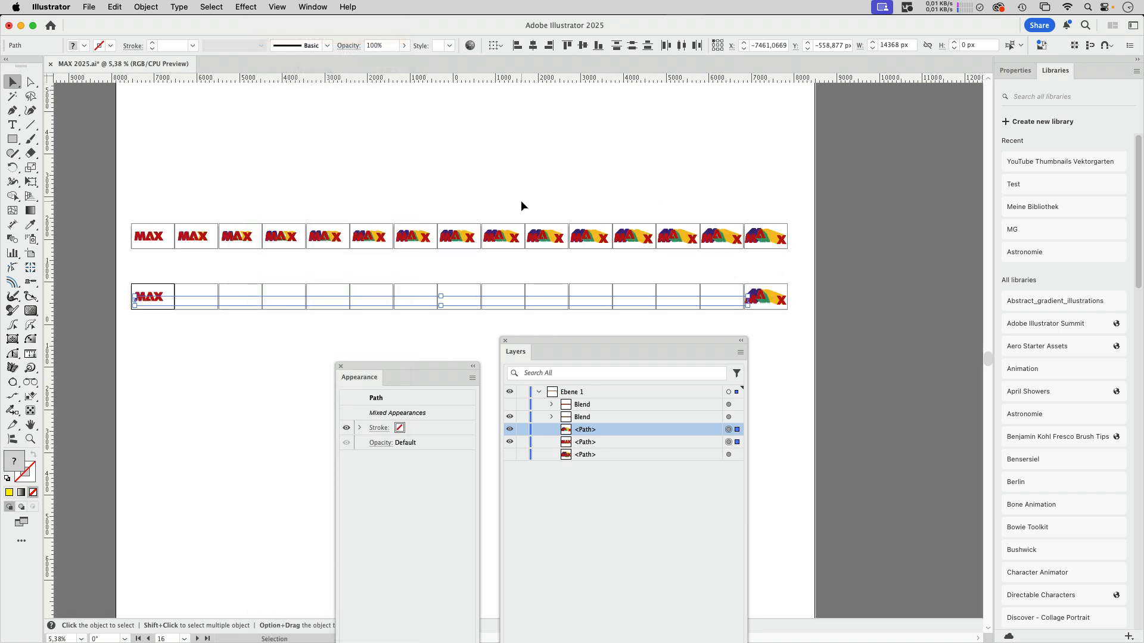
Step: Make a blend between the two selected MAX paths of the lower row
click(146, 7)
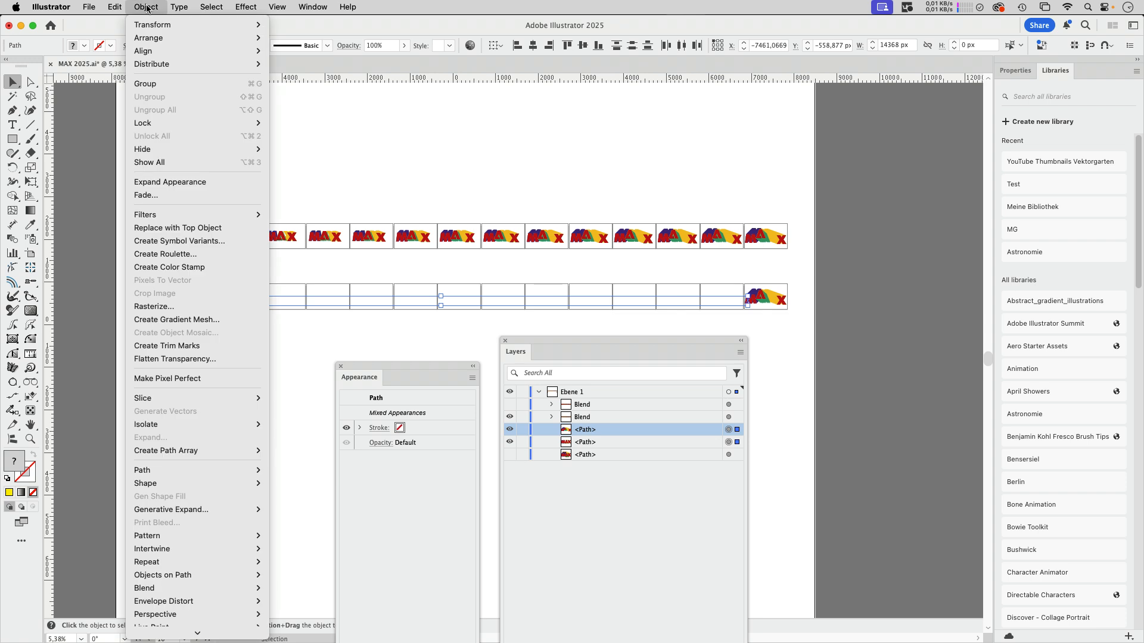
scroll(179, 536, down, 3)
mouse_move(158, 471)
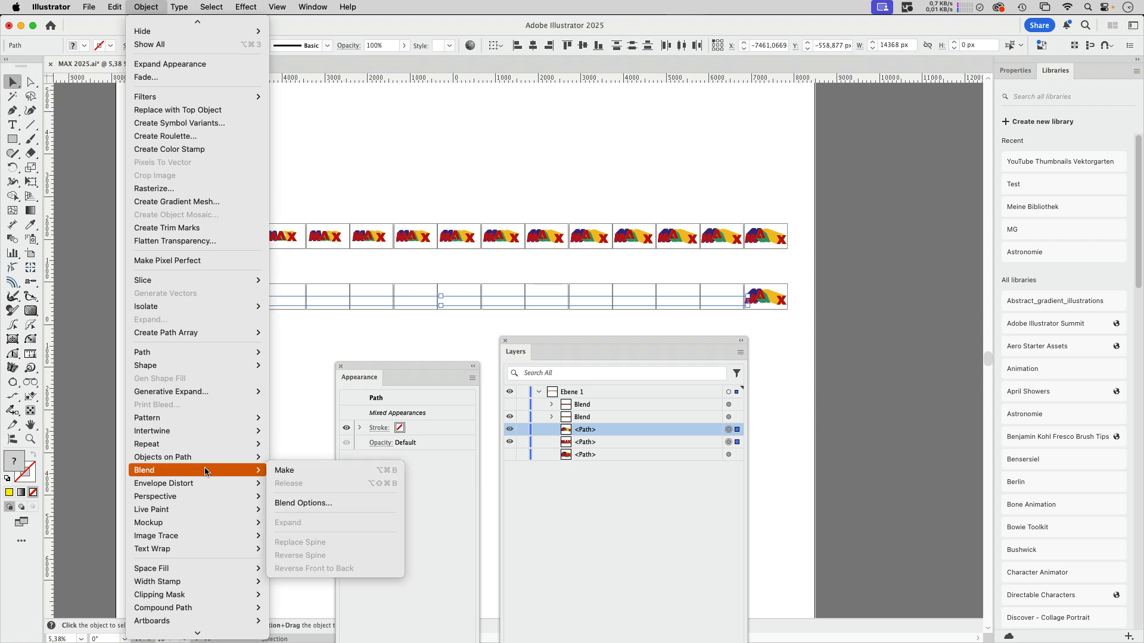
click(297, 471)
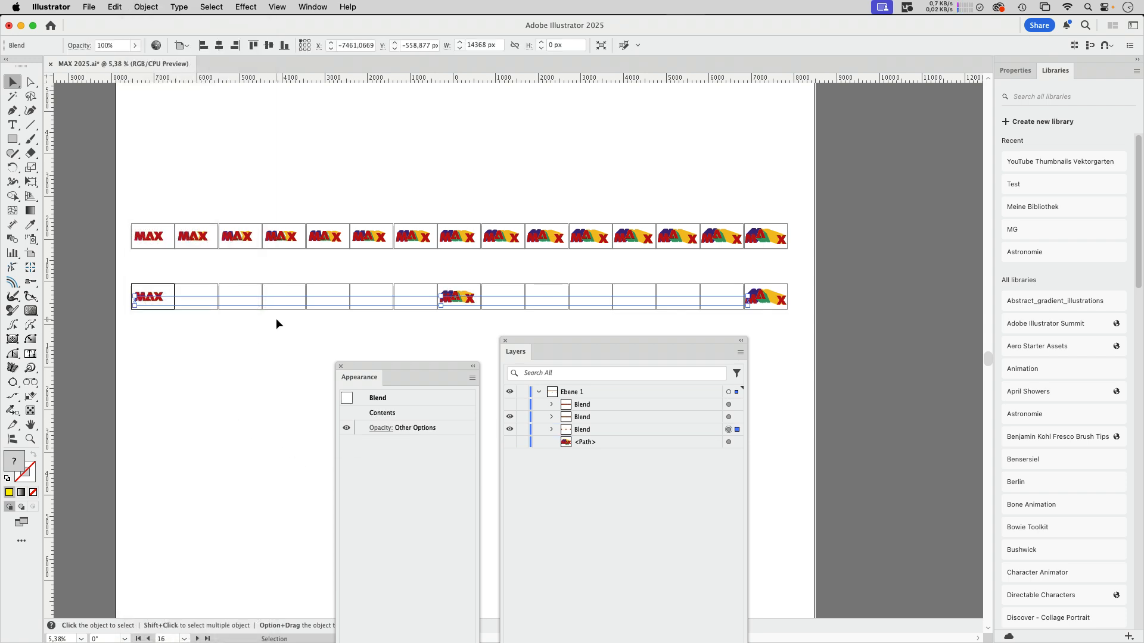
Step: Set the lower row's blend spacing to Specified Steps with 13 steps, then deselect the blend
double_click(12, 238)
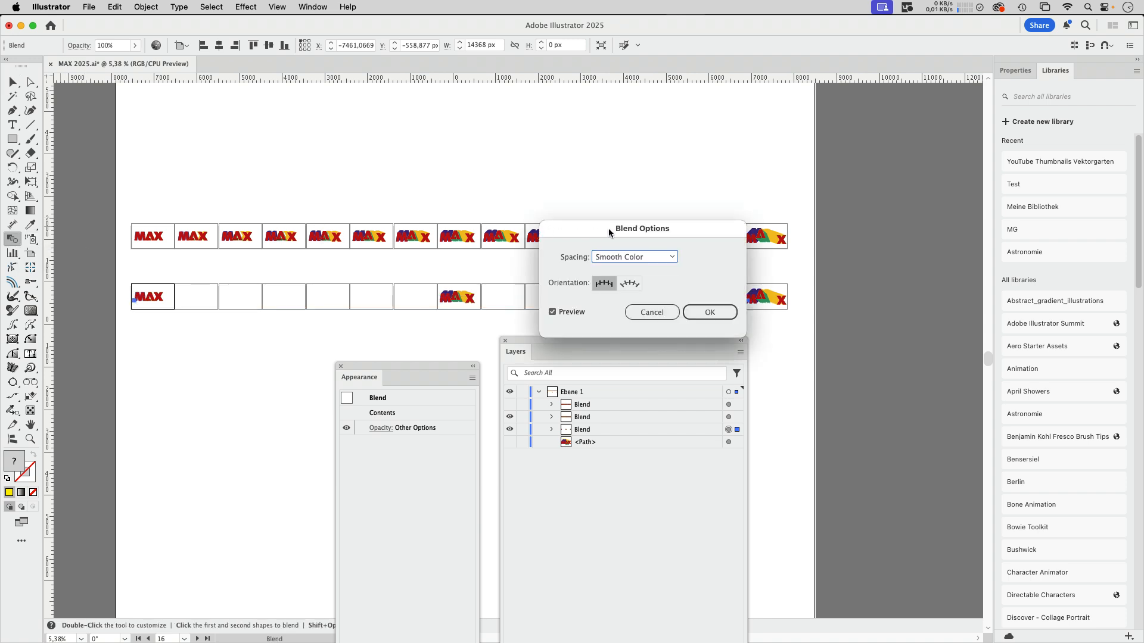
drag(608, 228, 414, 51)
click(434, 79)
click(436, 106)
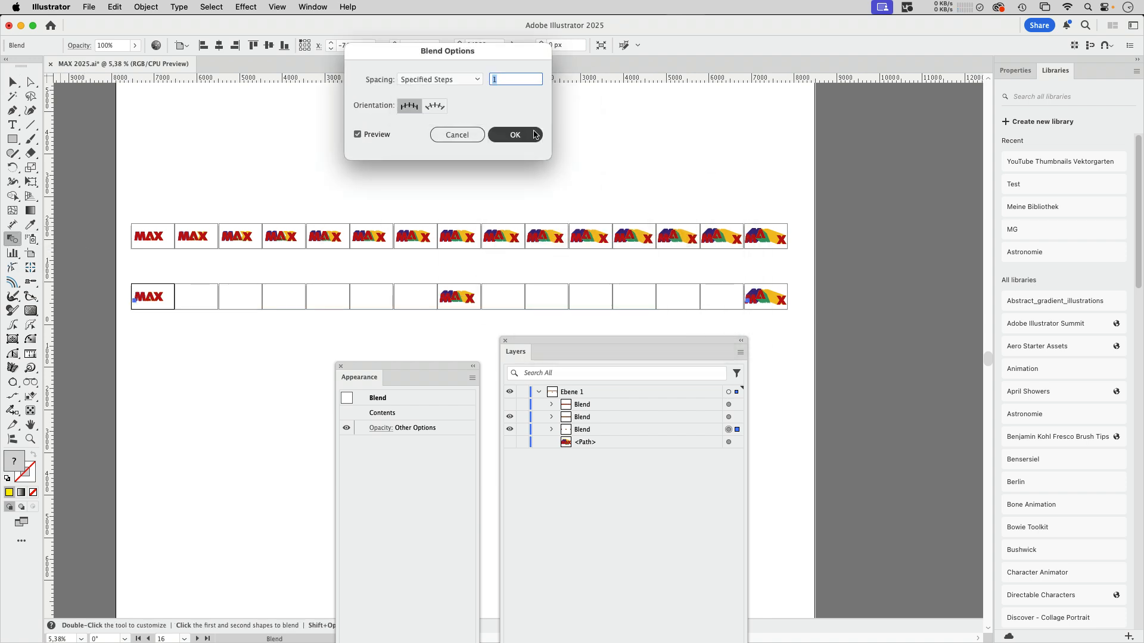
key(Up)
key(Up)
key(Up)
key(Up)
key(Up)
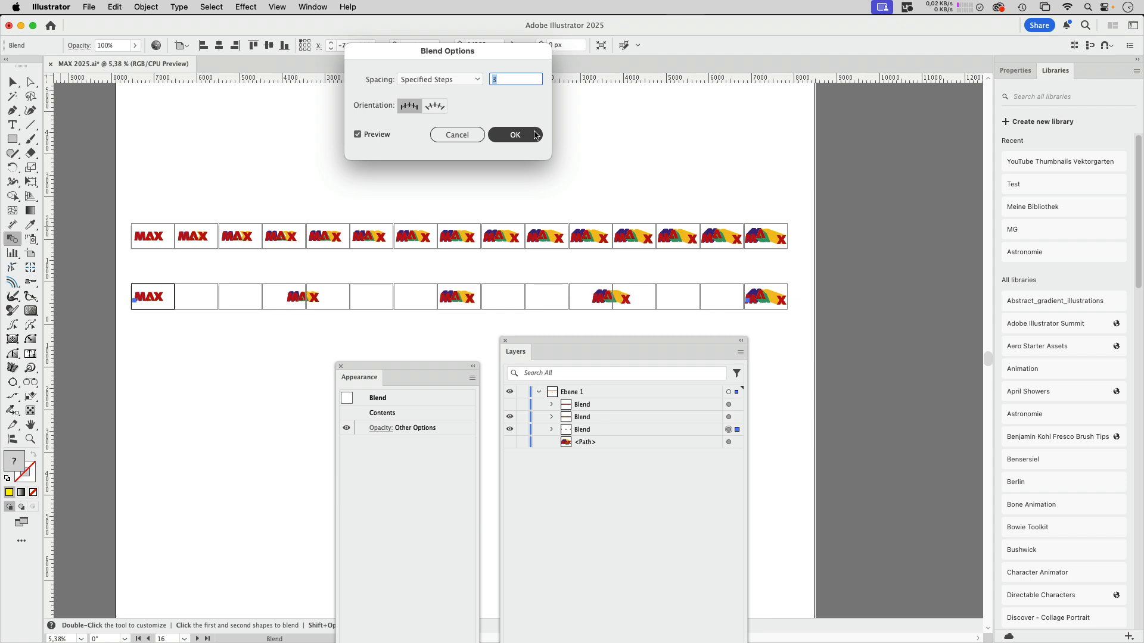
key(Up)
key(Up)
key(Up)
key(Up)
key(Up)
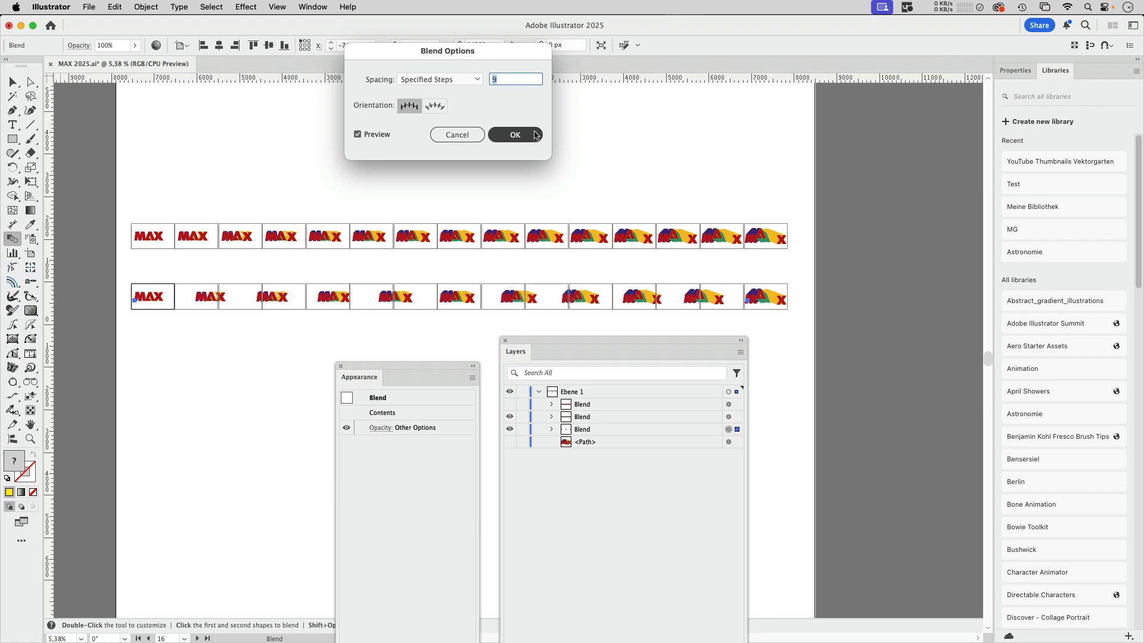
key(Up)
key(Up)
key(Up)
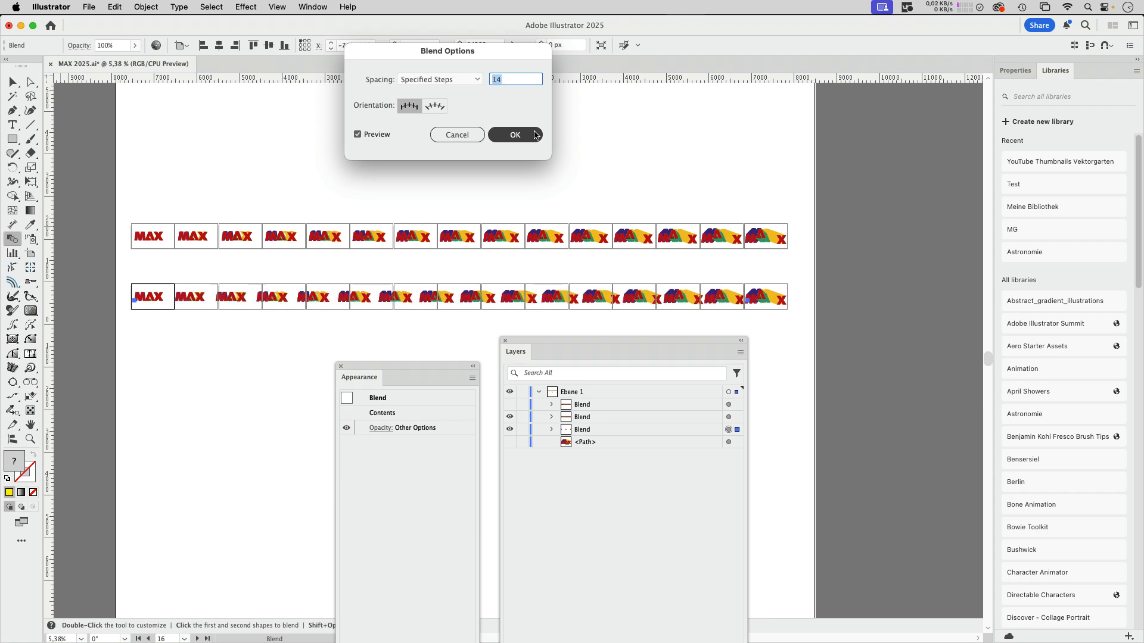
key(Down)
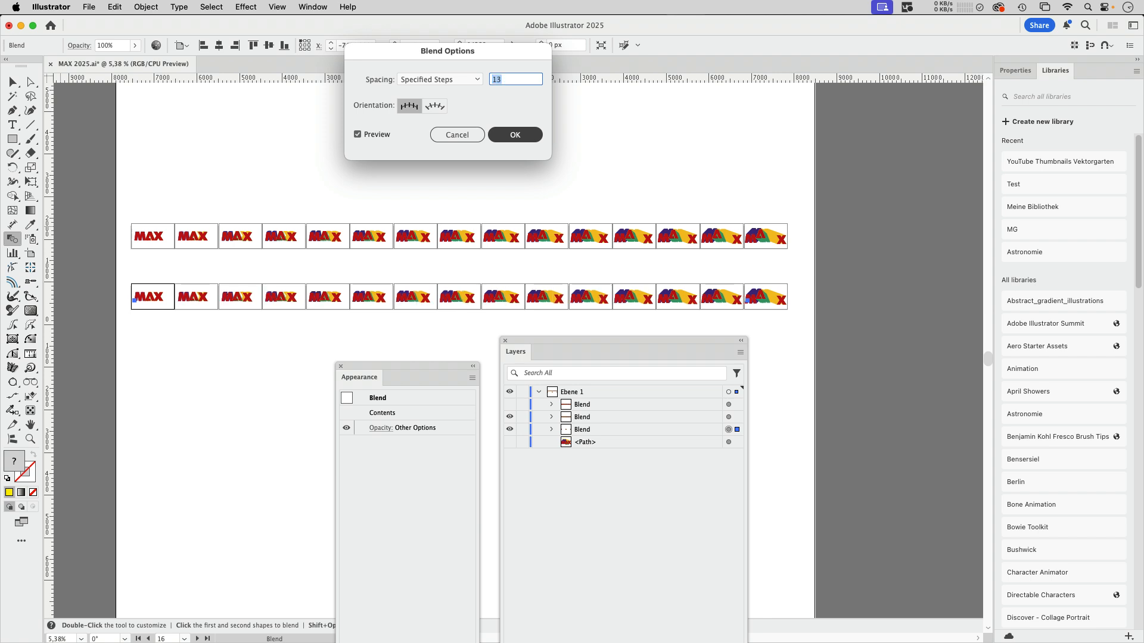
key(Return)
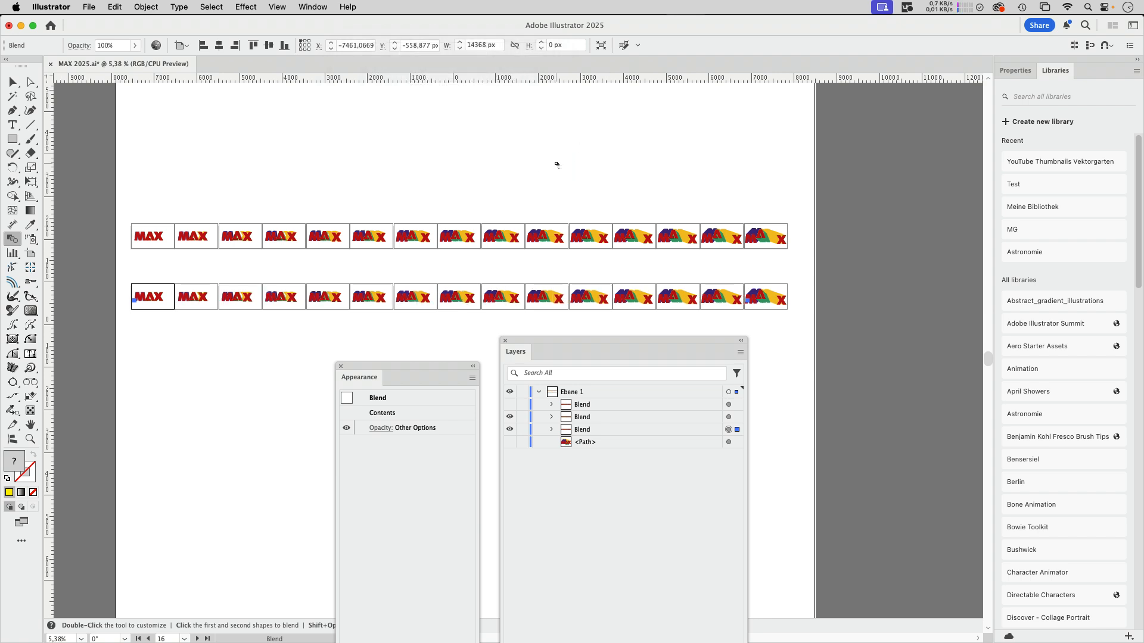
key(v)
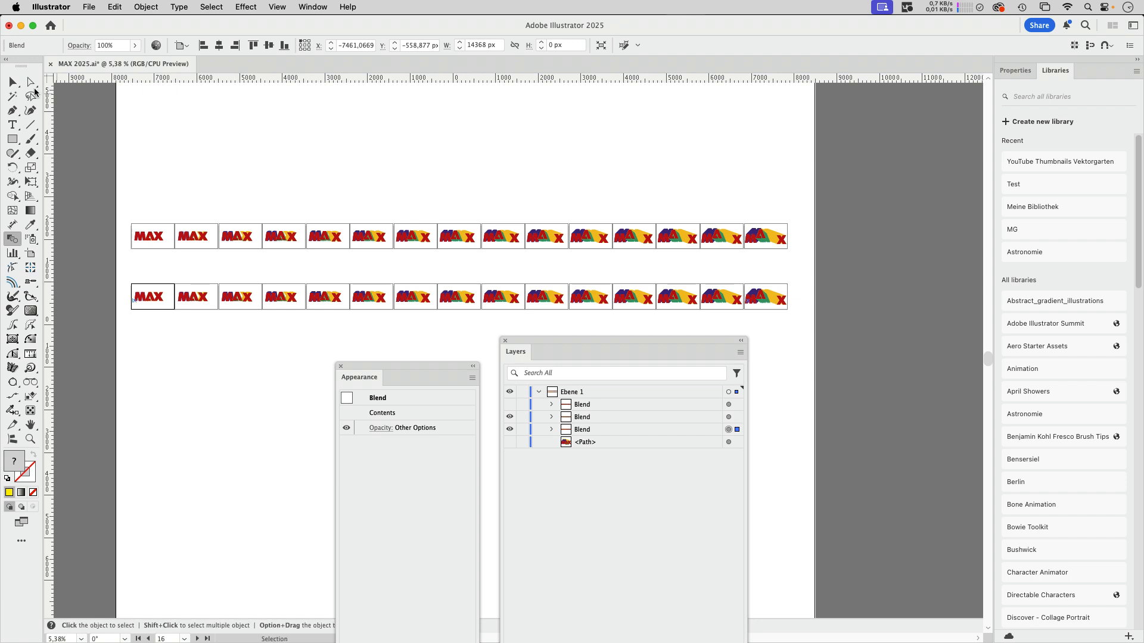
click(12, 82)
click(317, 184)
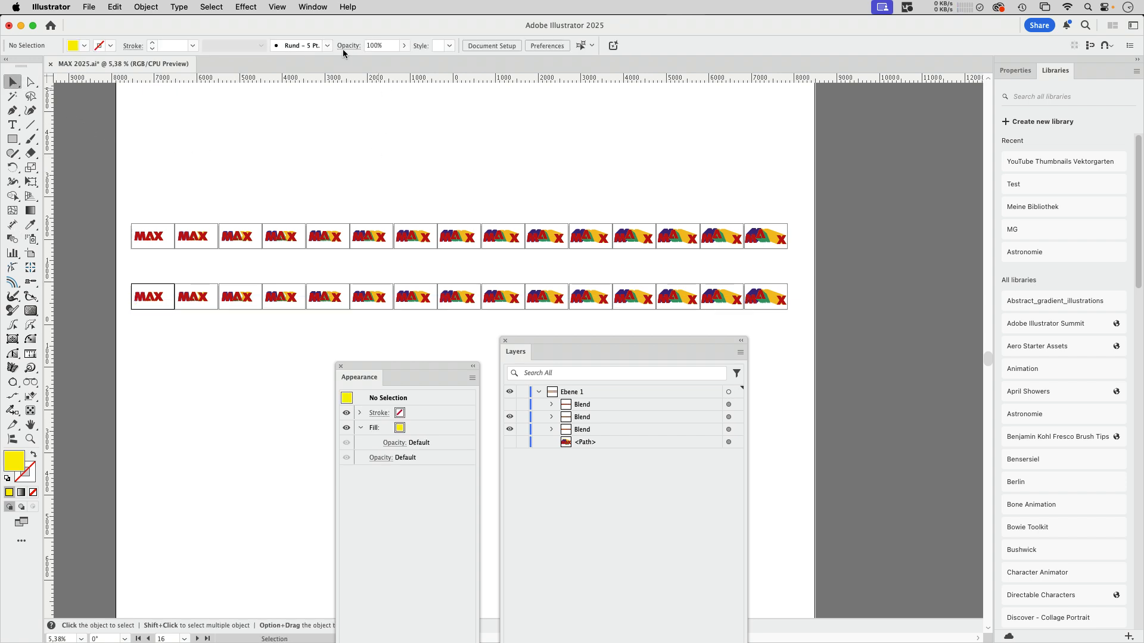
Step: Open the GIFStudio extension and dismiss its welcome message
click(312, 7)
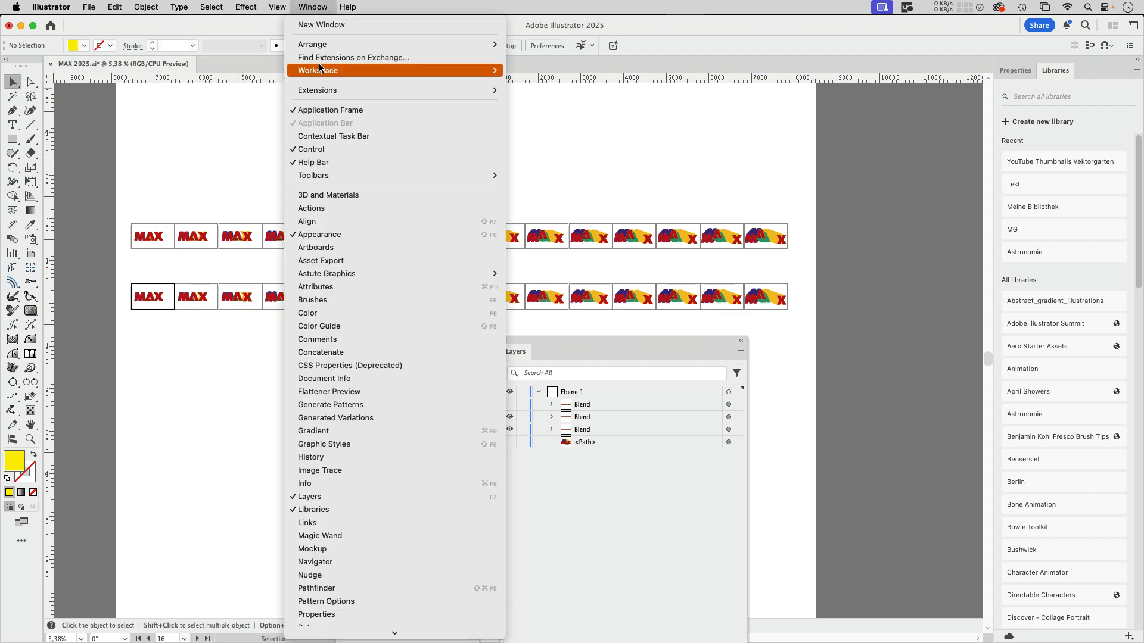
mouse_move(327, 90)
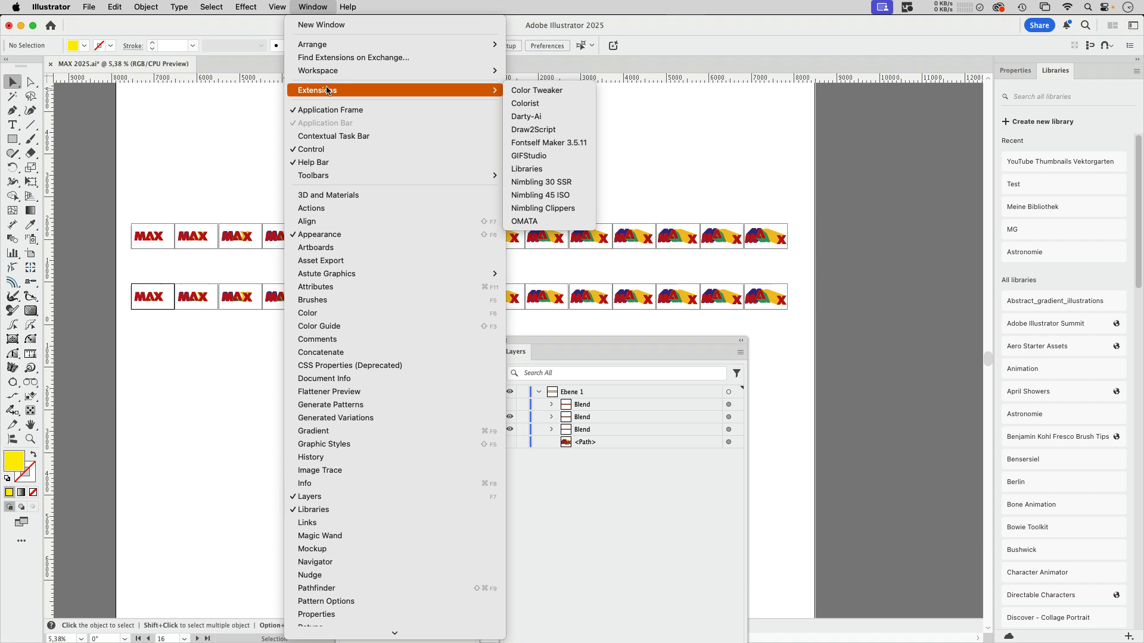
click(529, 155)
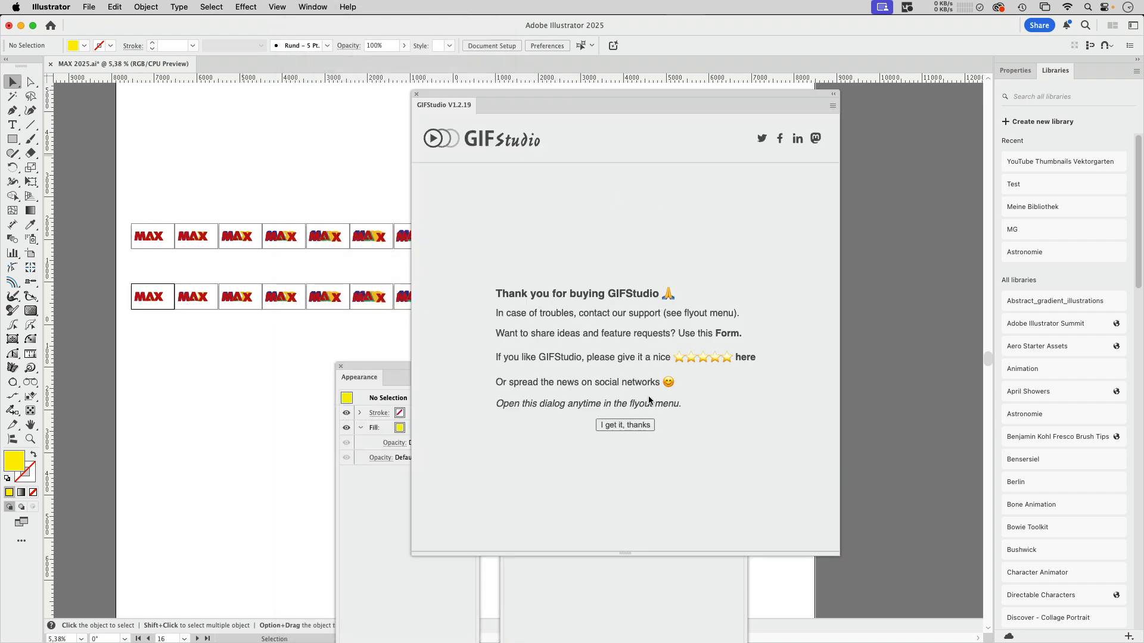
click(623, 424)
Step: Import the artboards from Zeichenfläche 1 through Zeichenfläche 19 as animation frames, positioned At End
click(560, 527)
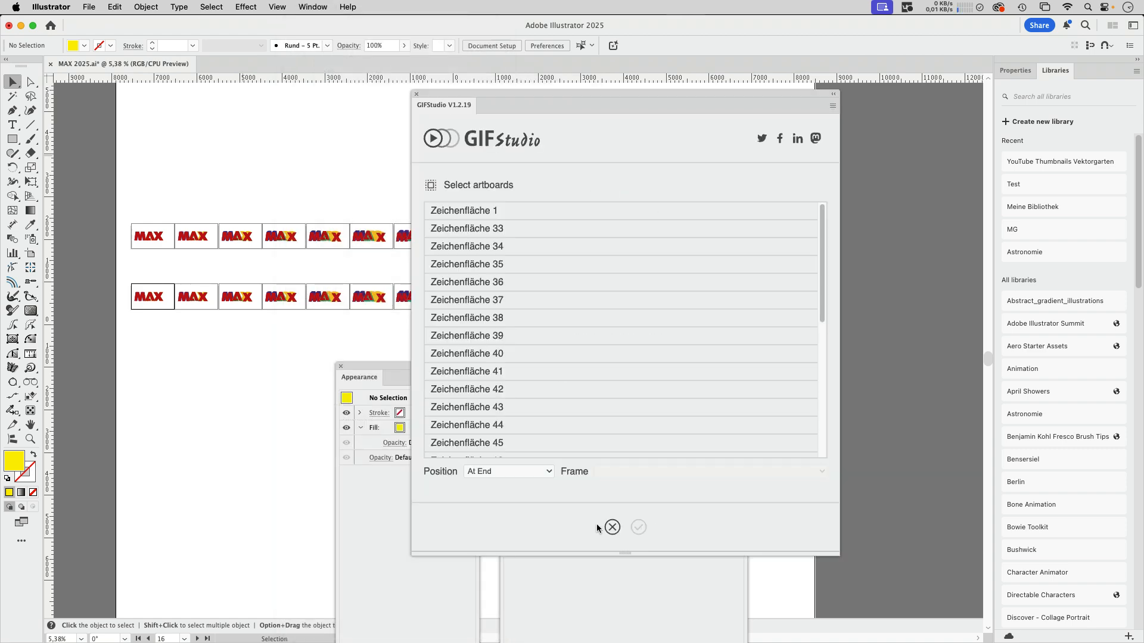
click(510, 209)
drag(820, 316, 820, 408)
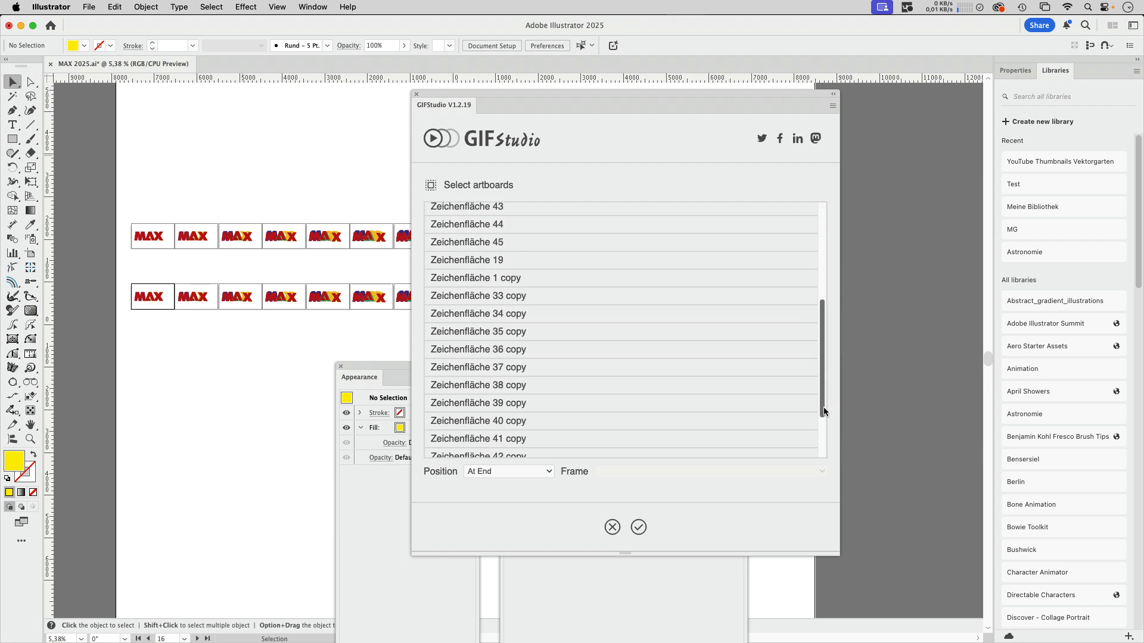
shift+click(572, 261)
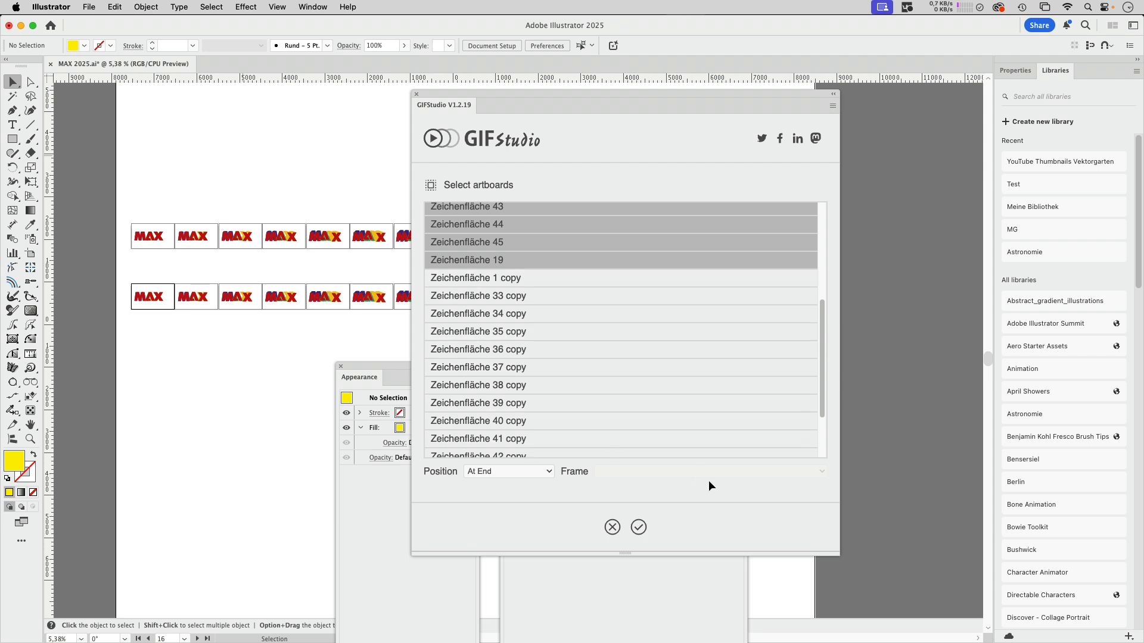
click(635, 529)
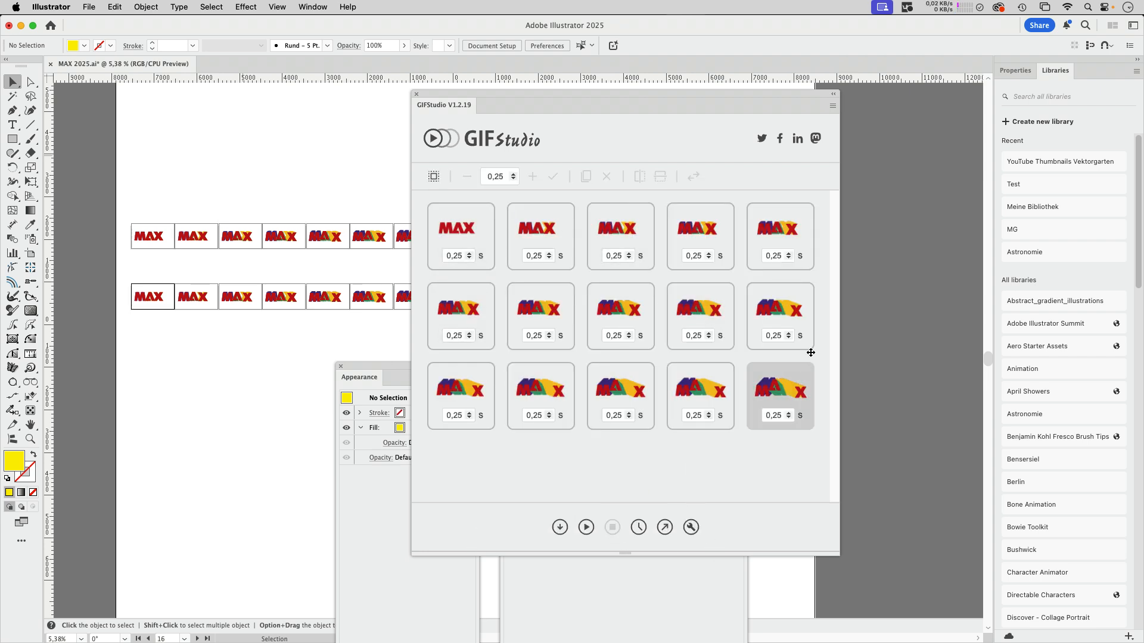
Step: Set the duration of all frames to 0,1 s and play the animation preview
click(433, 176)
double_click(502, 176)
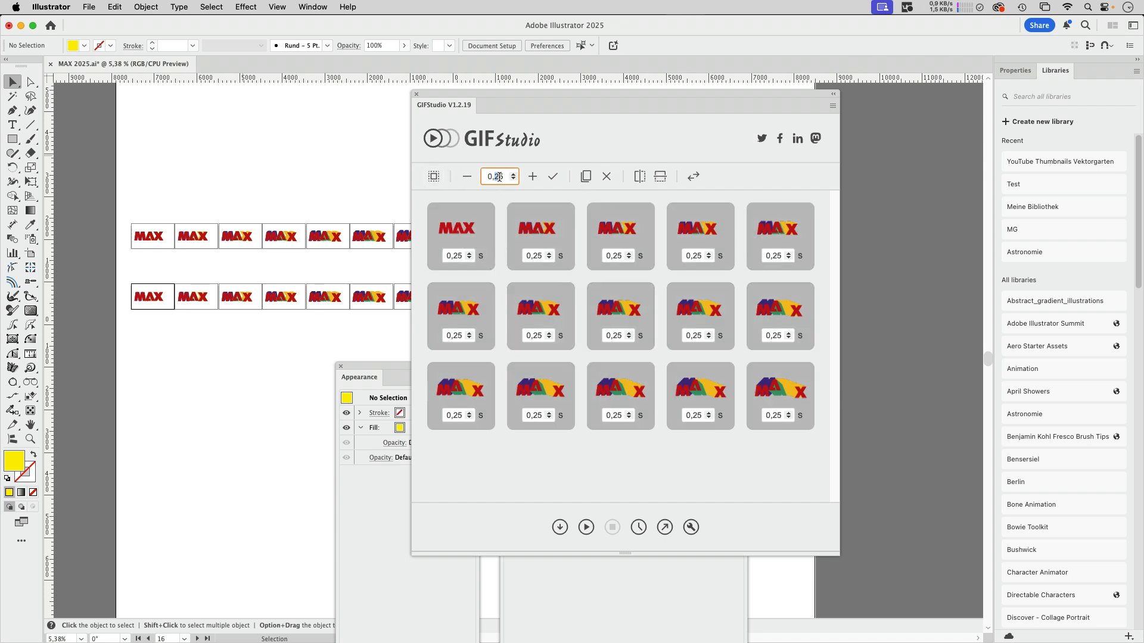
text(1)
click(553, 176)
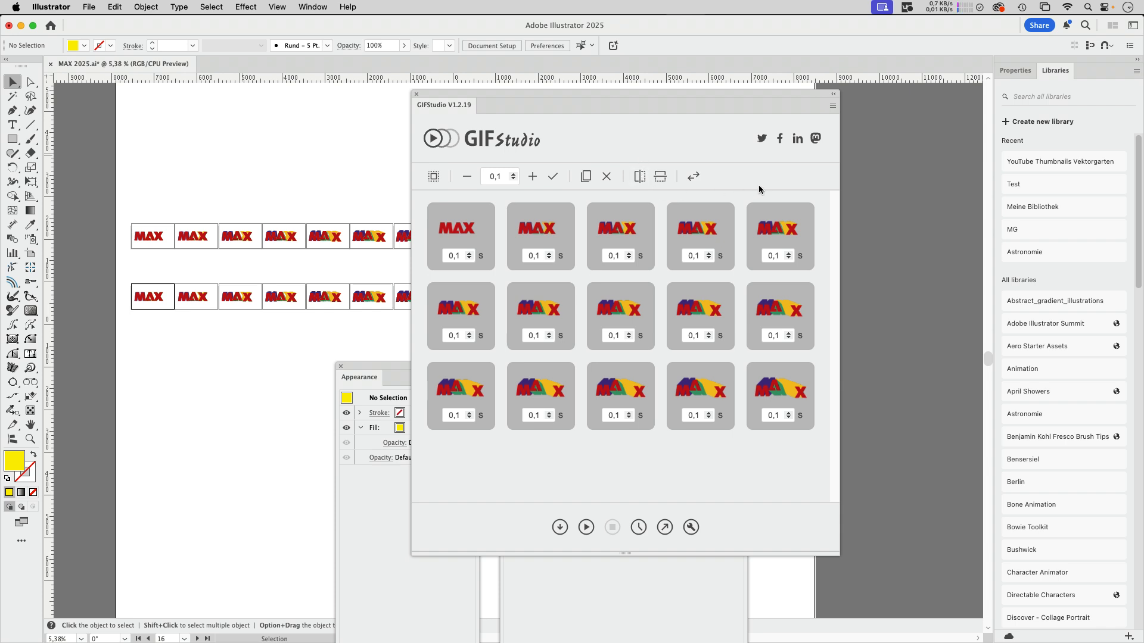
click(586, 527)
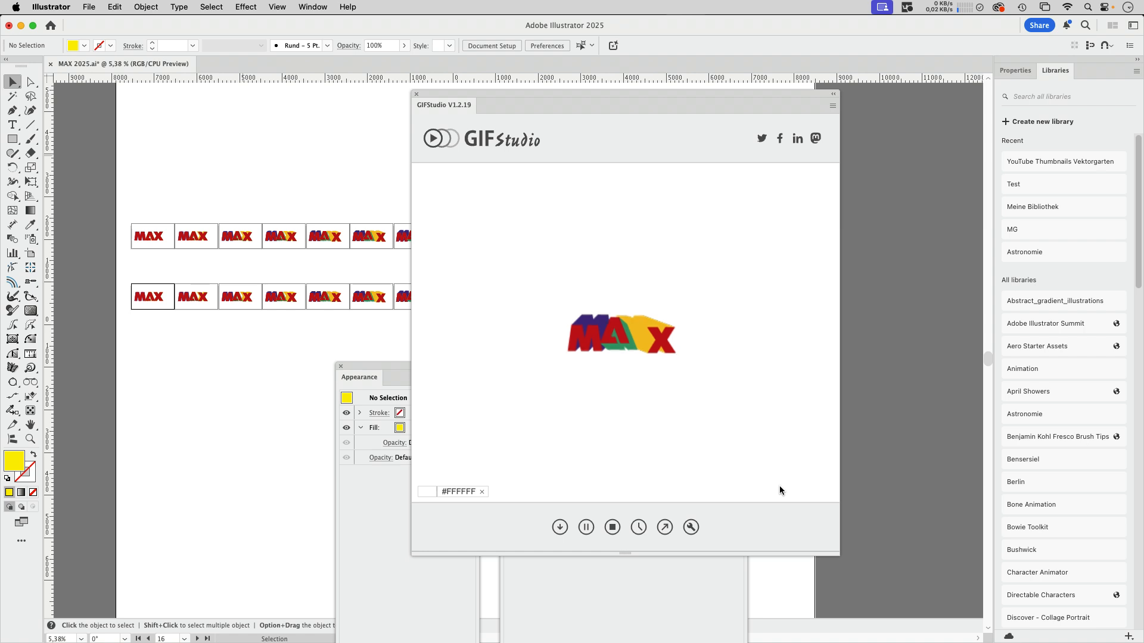